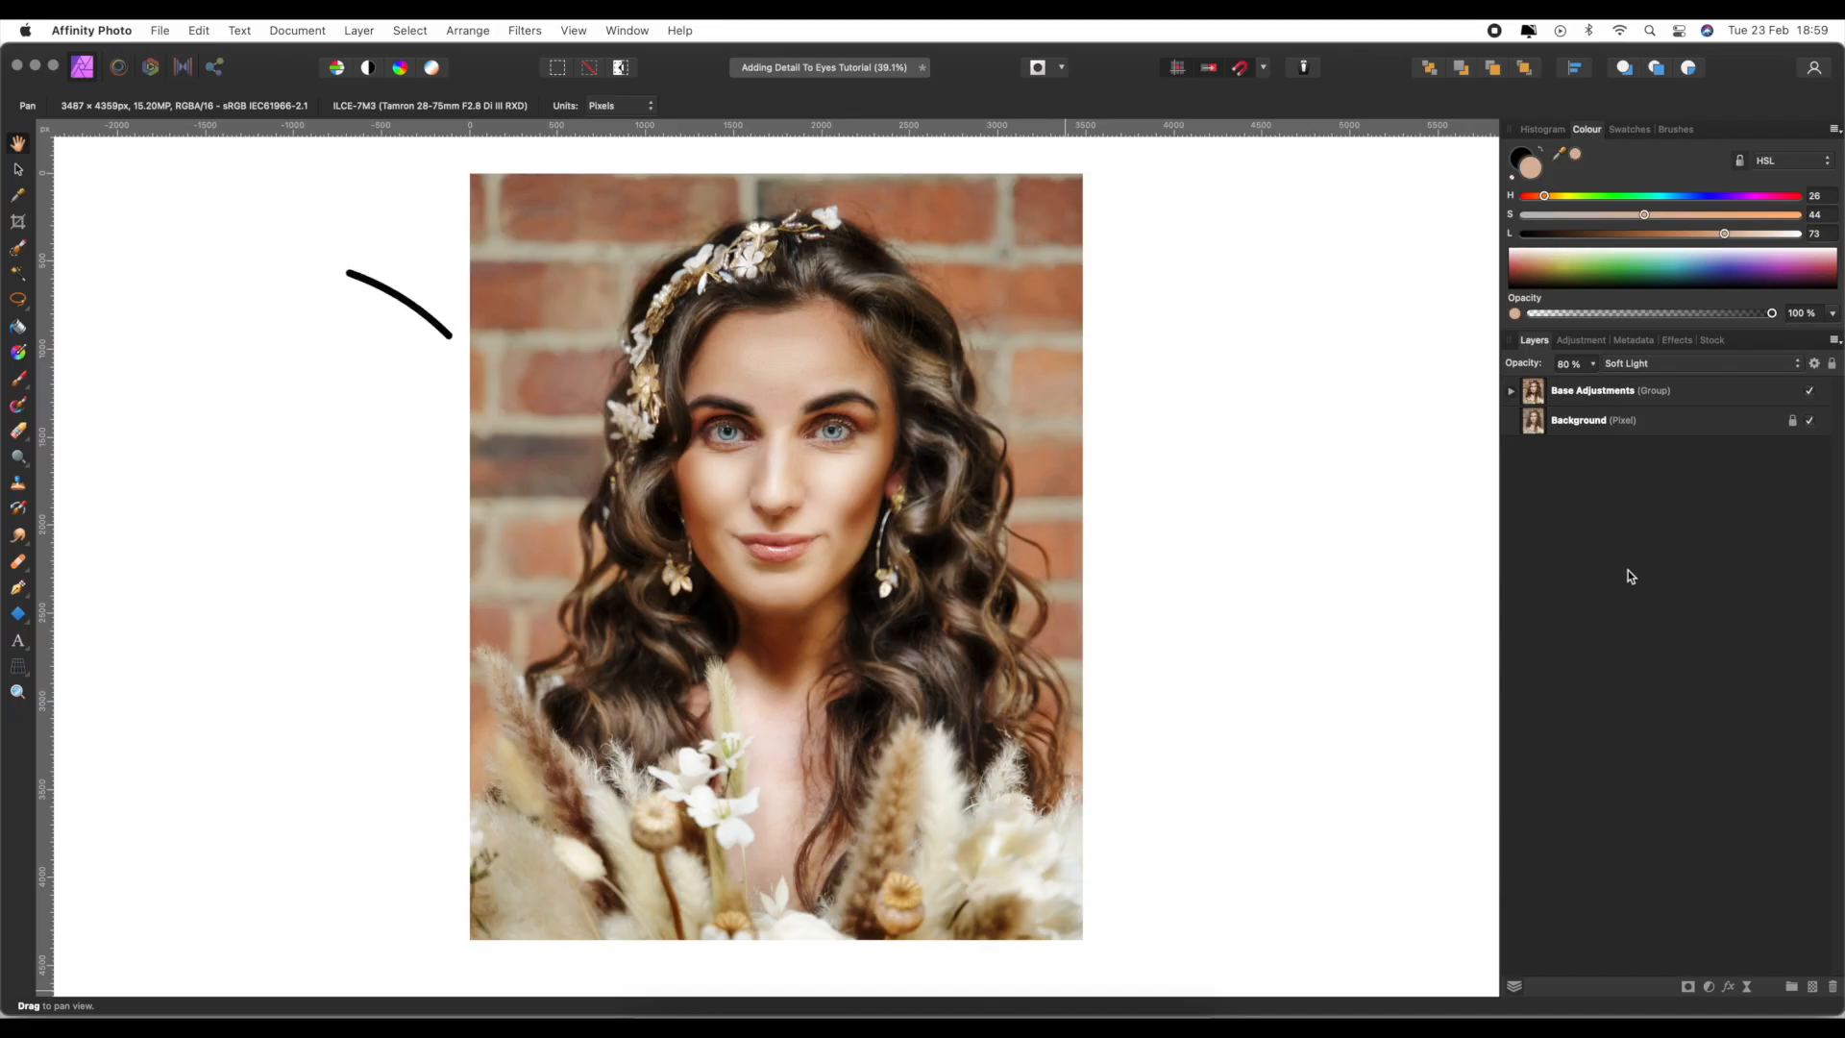
- Add a Curves adjustment layer with the Colour Dodge blend mode and invert its mask to black
click(1710, 989)
click(1719, 774)
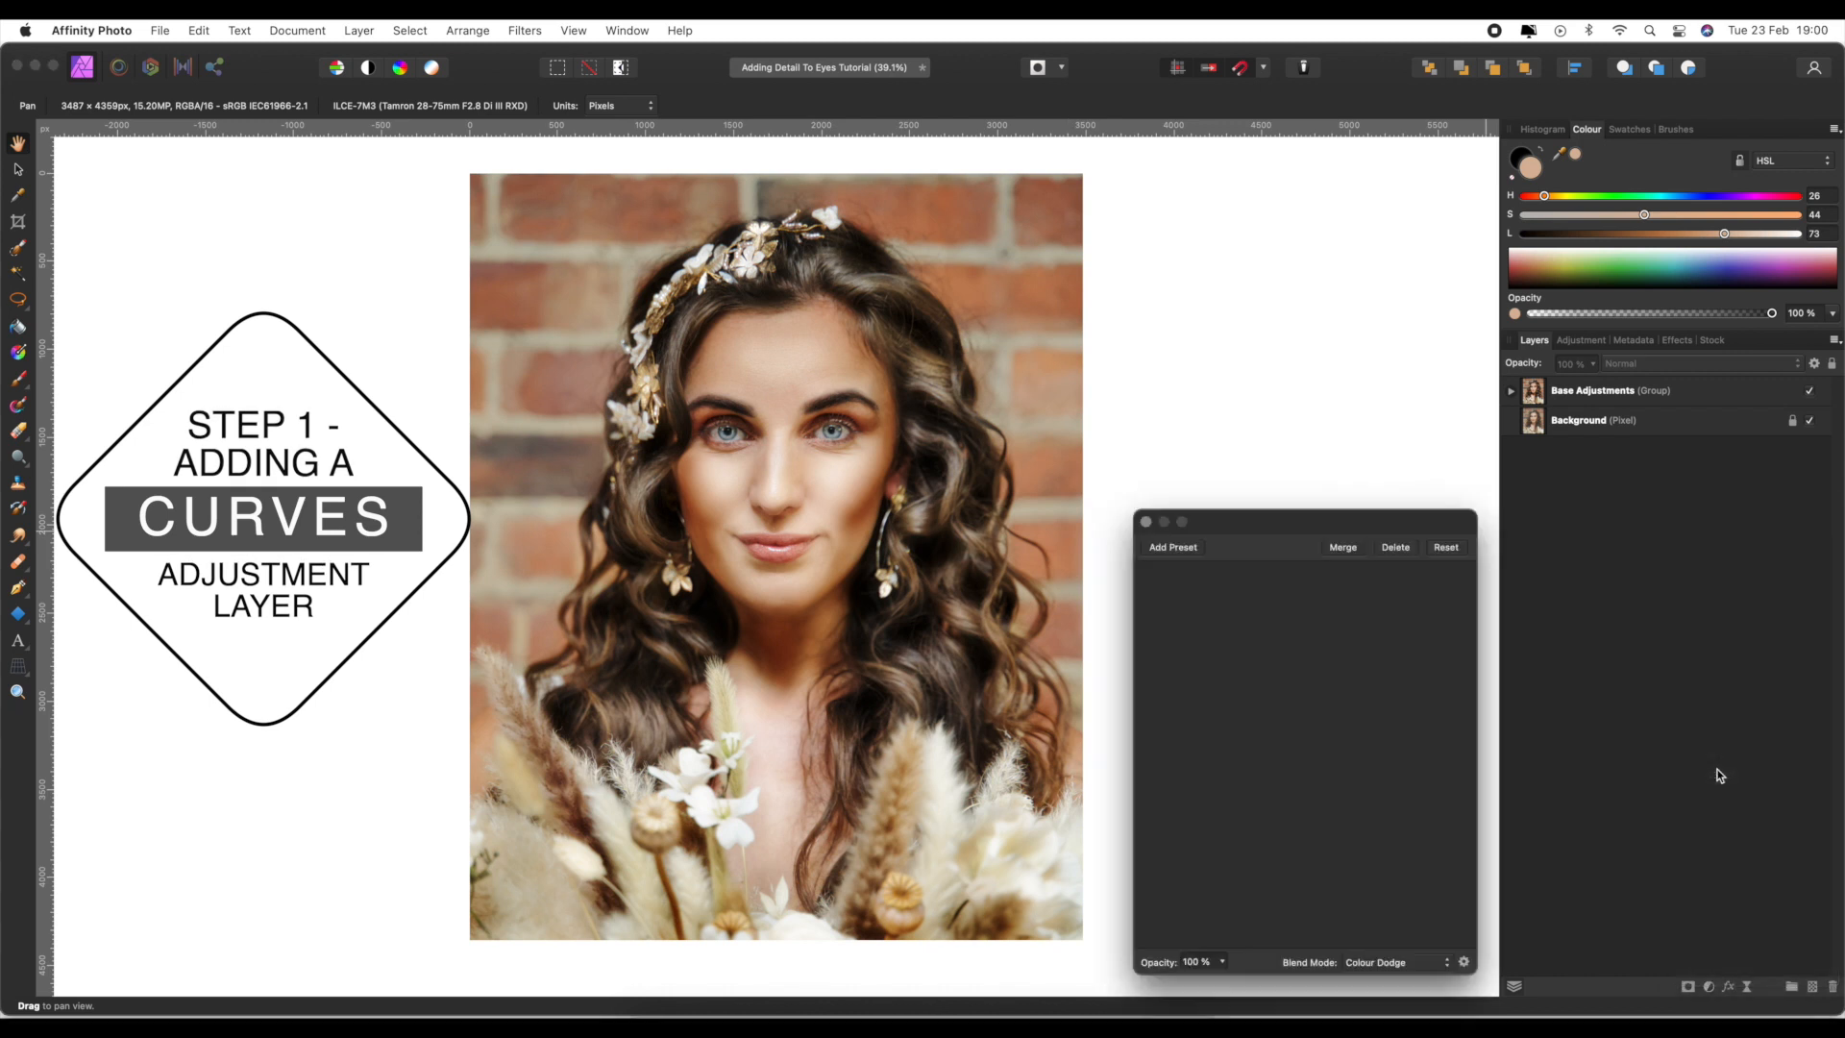
click(1387, 963)
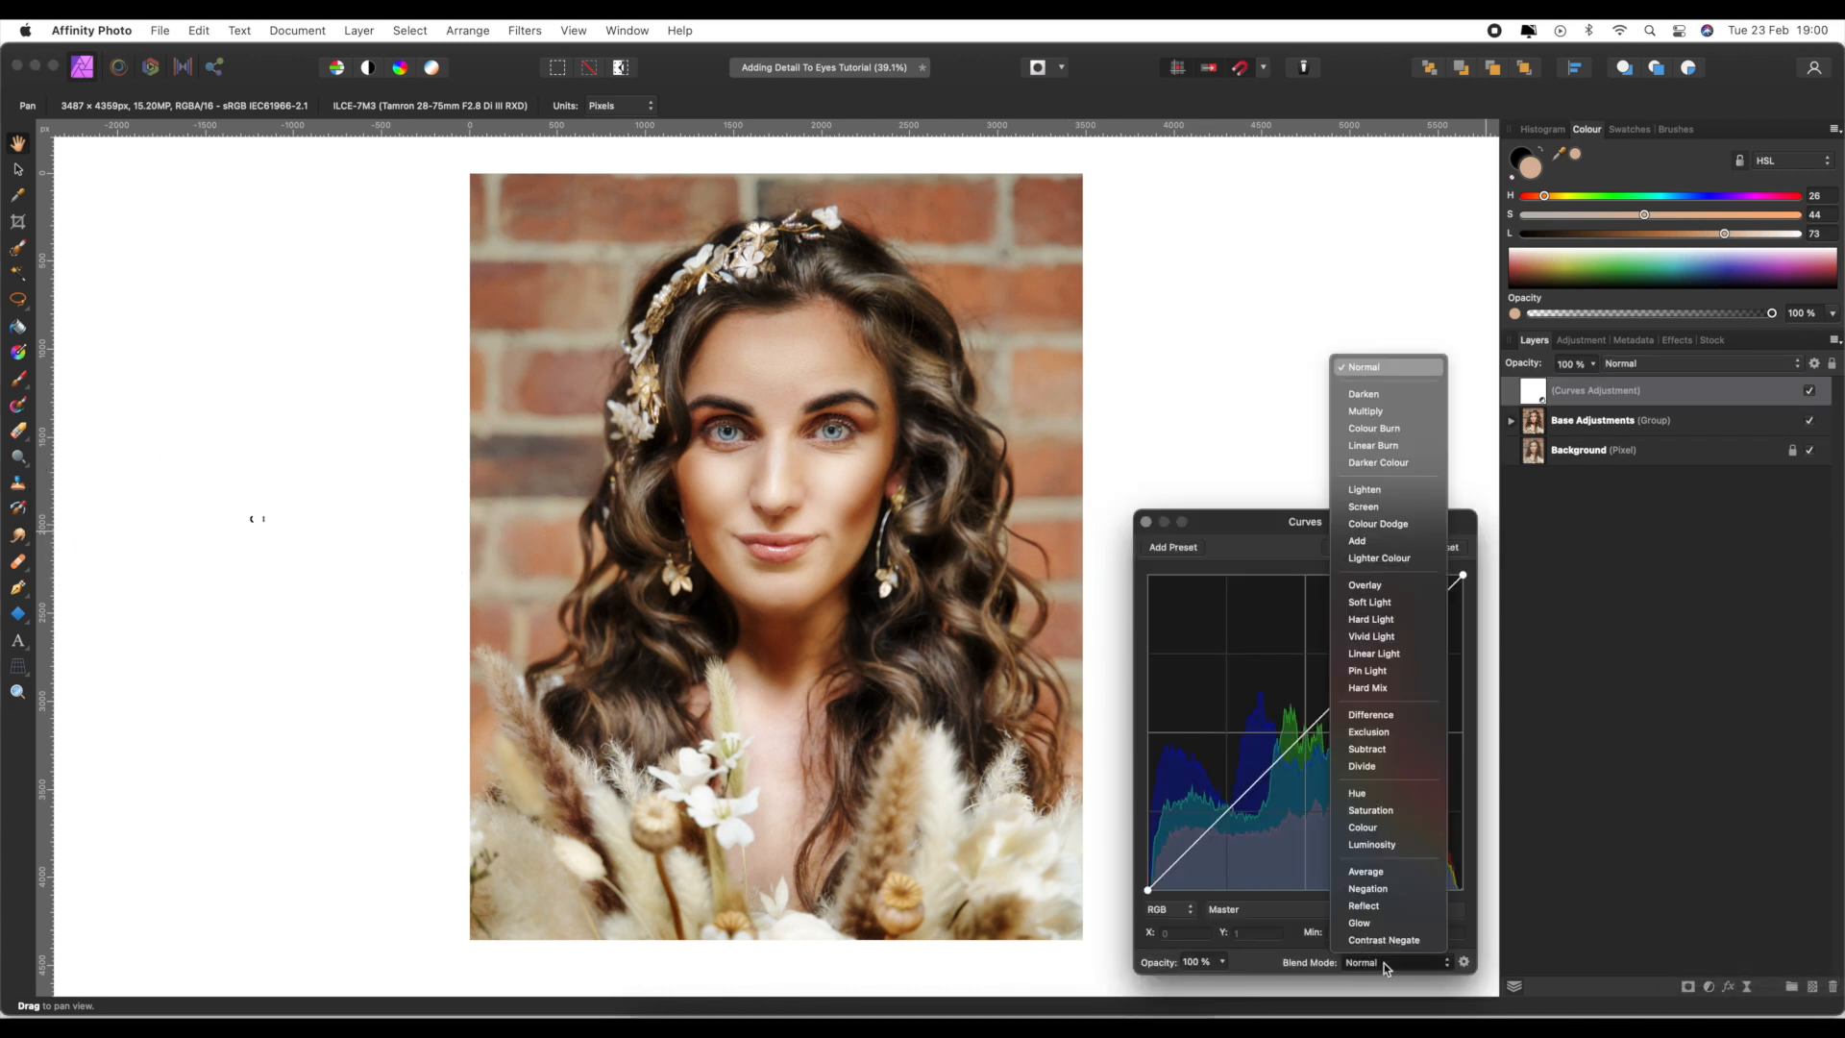
click(1395, 528)
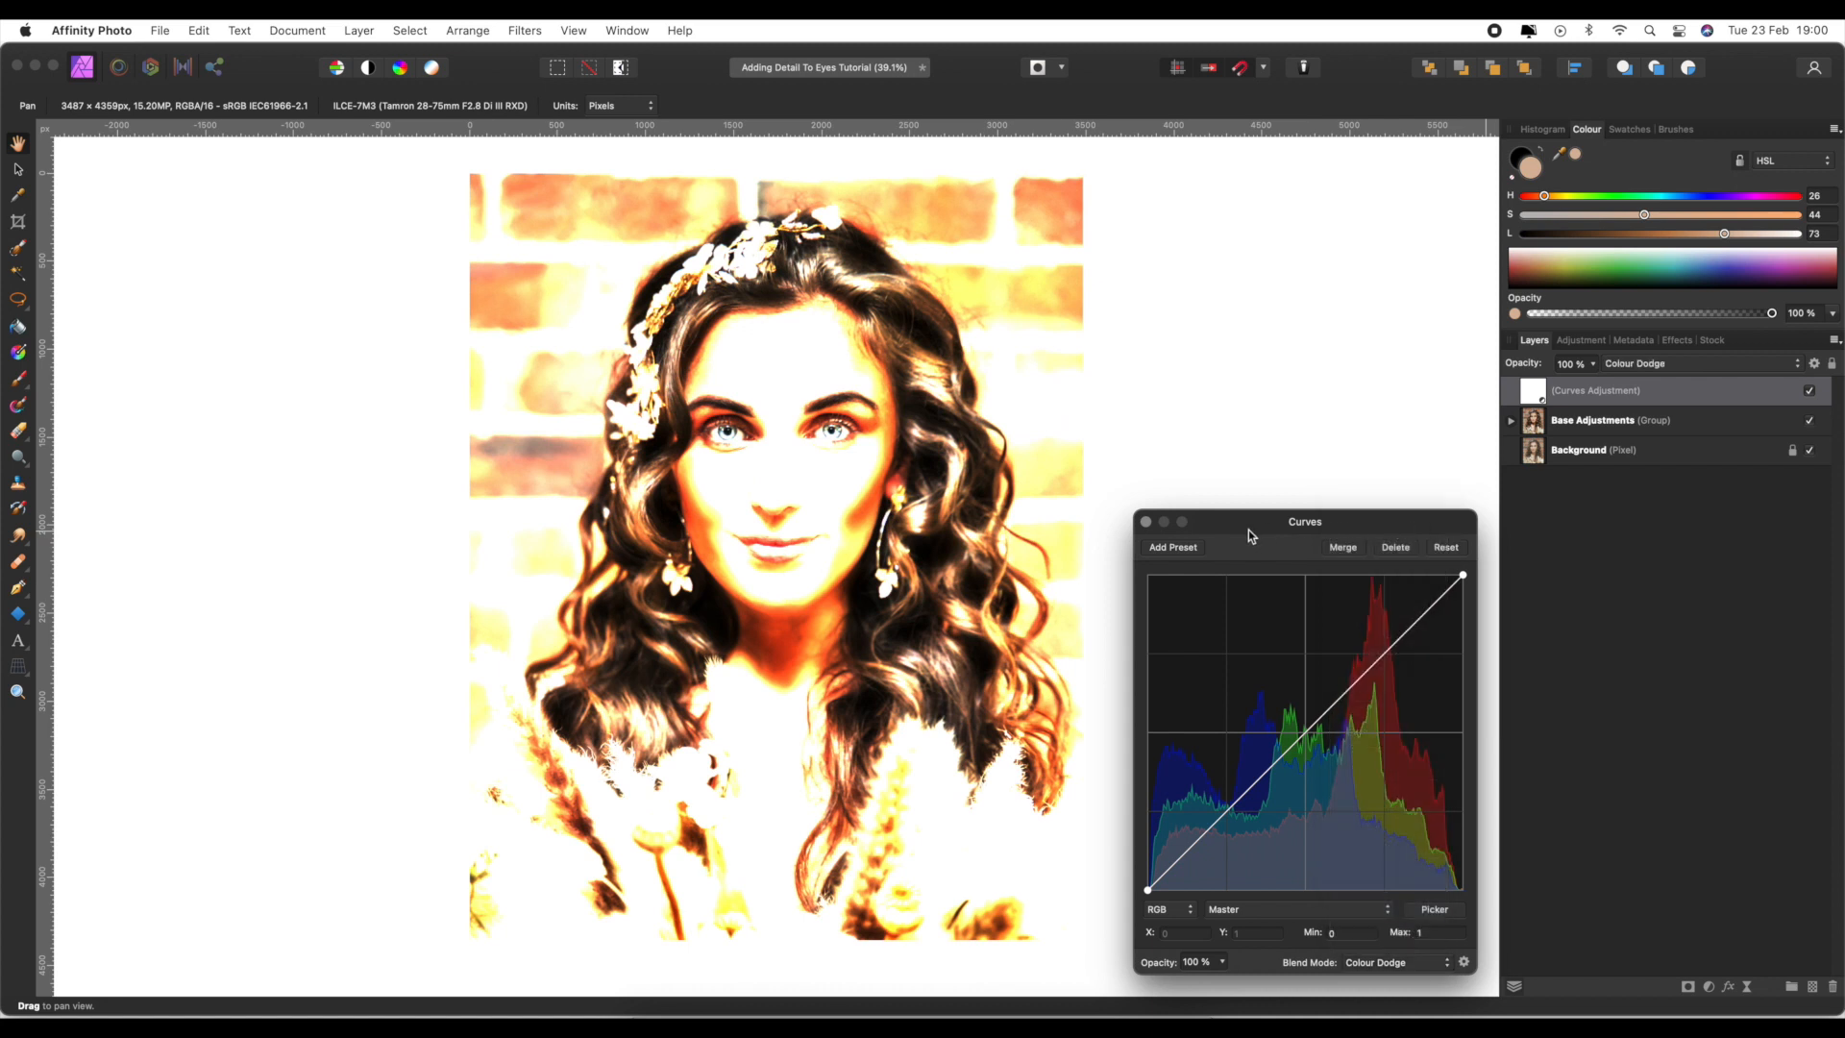
click(1146, 524)
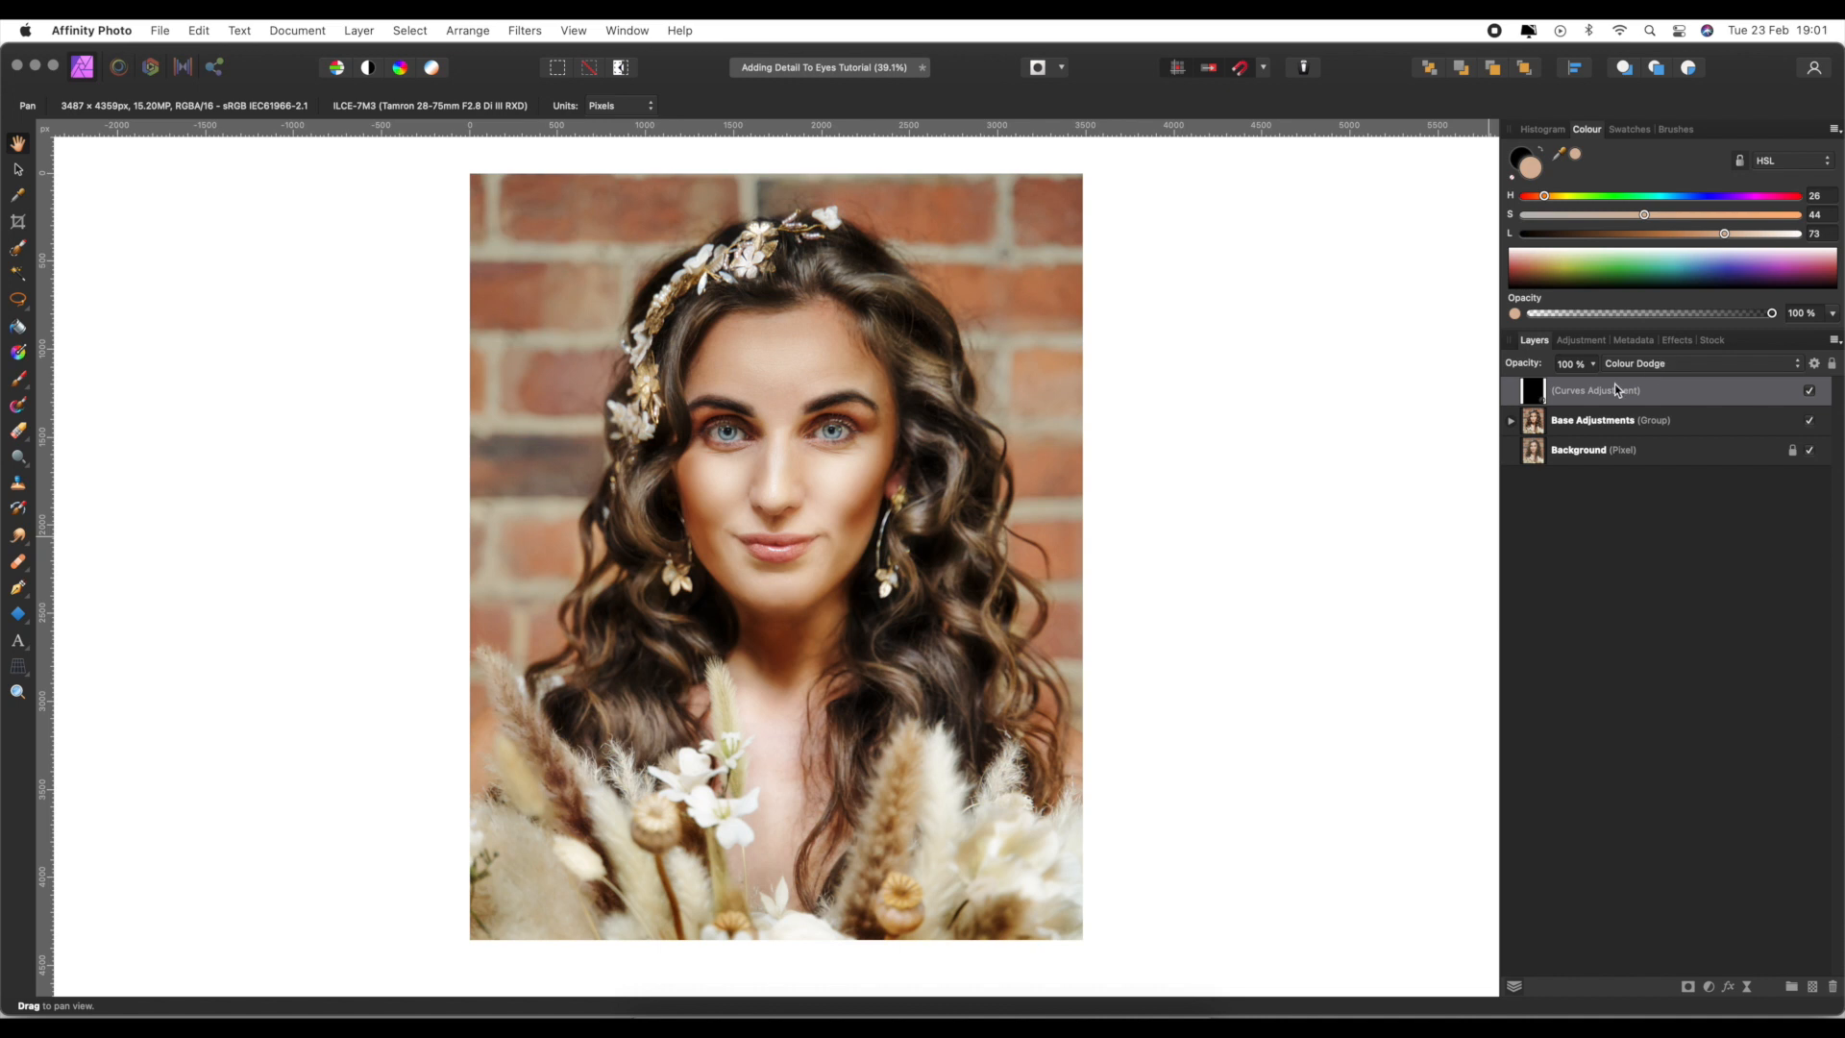
- Add a second Curves adjustment layer above the first, using the Screen blend mode
click(1708, 987)
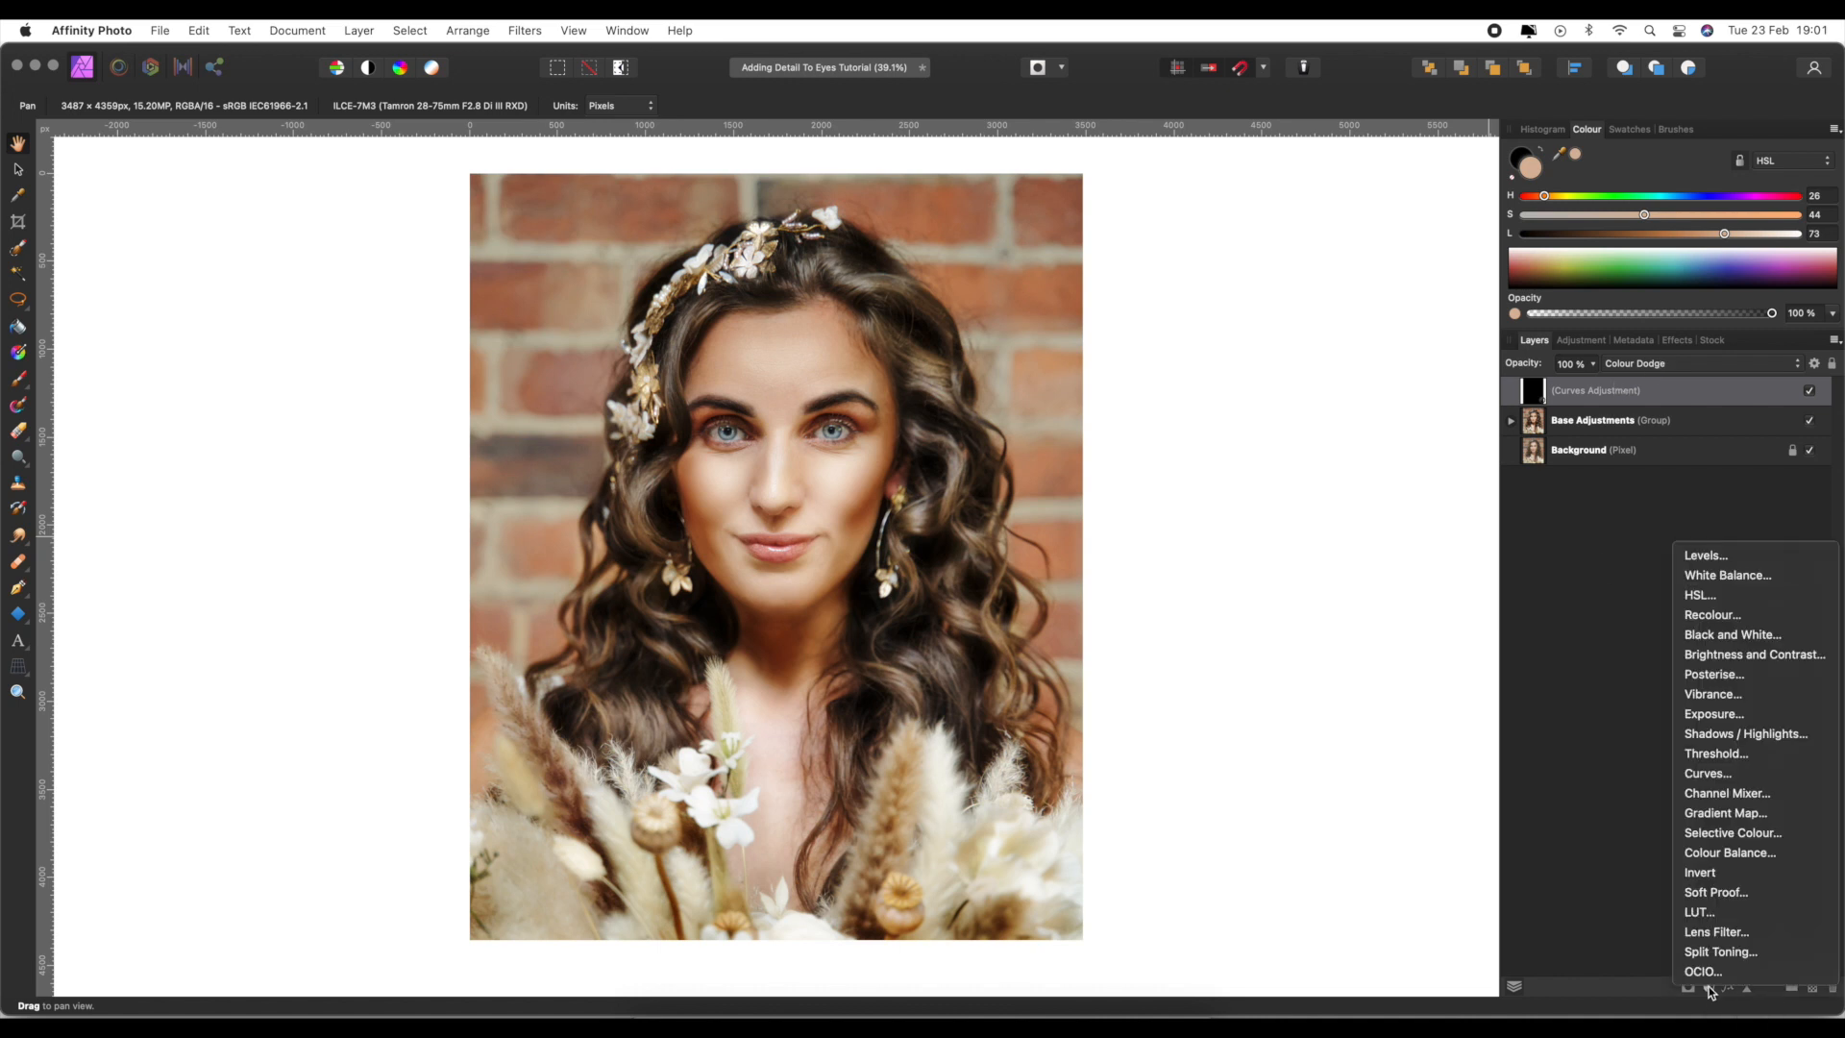
click(1710, 773)
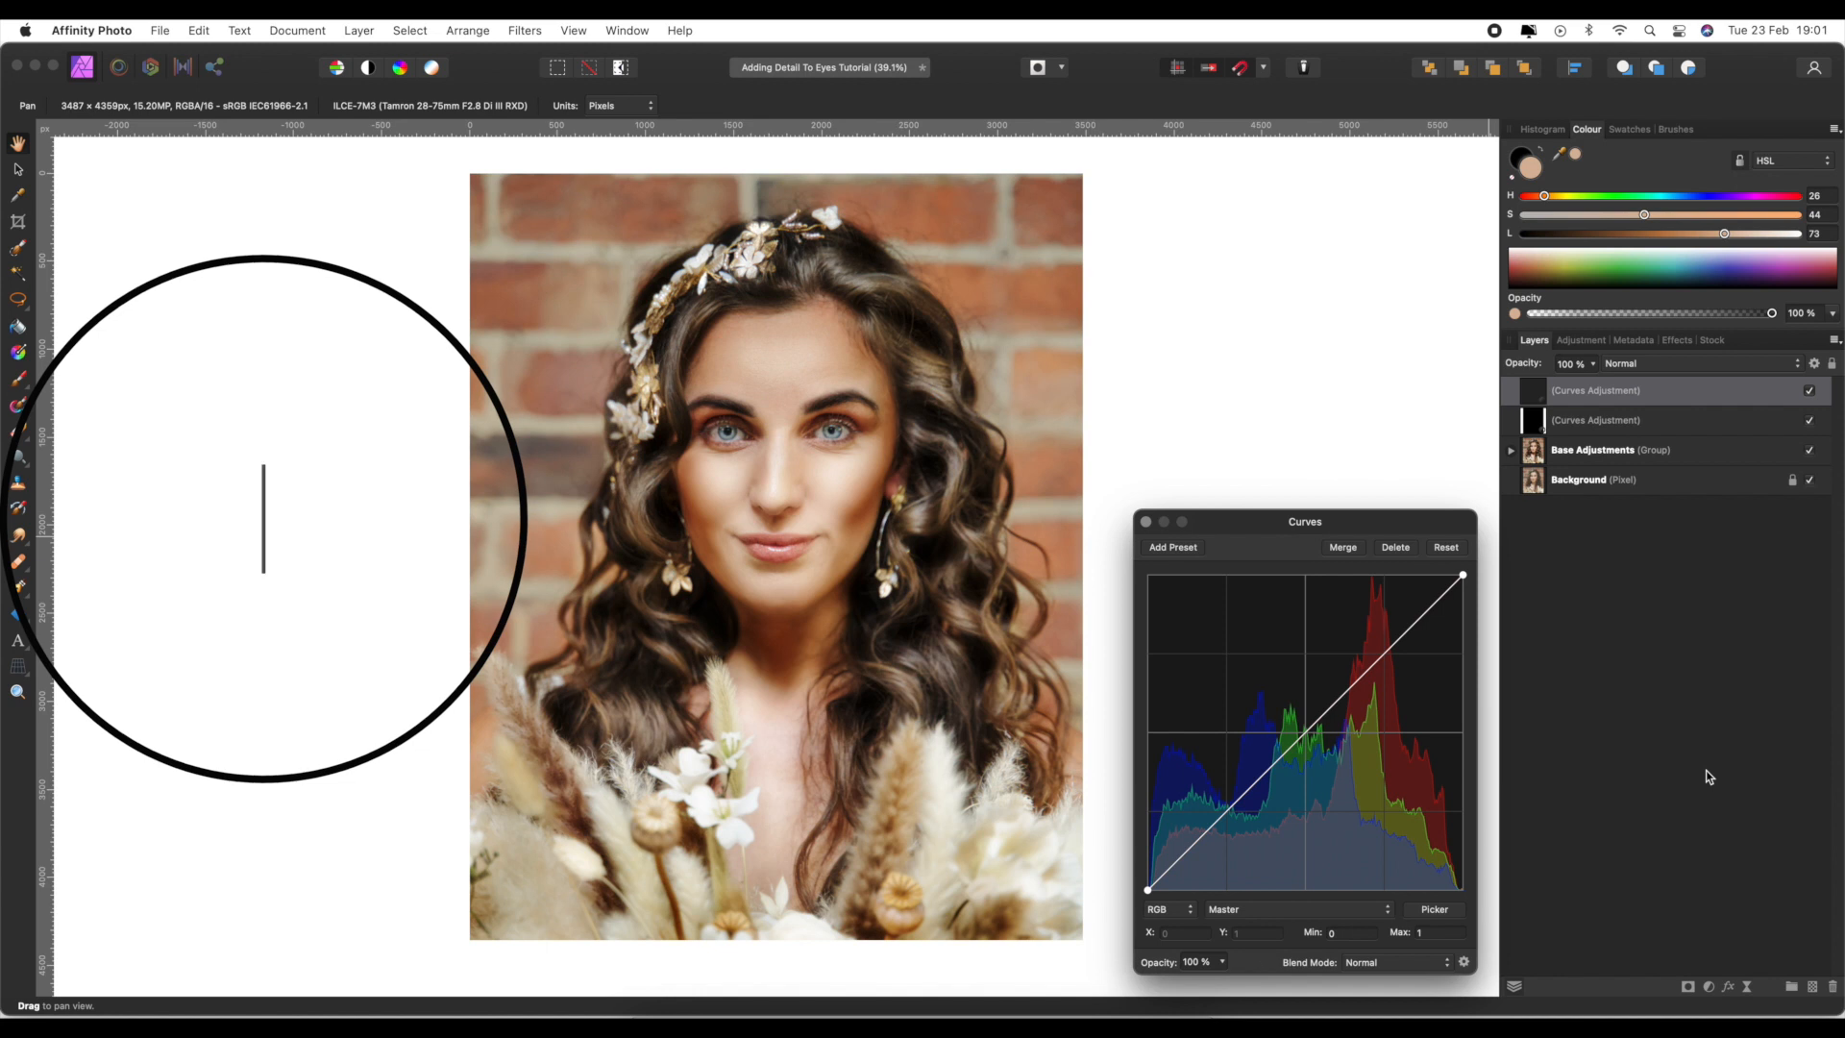
click(1398, 961)
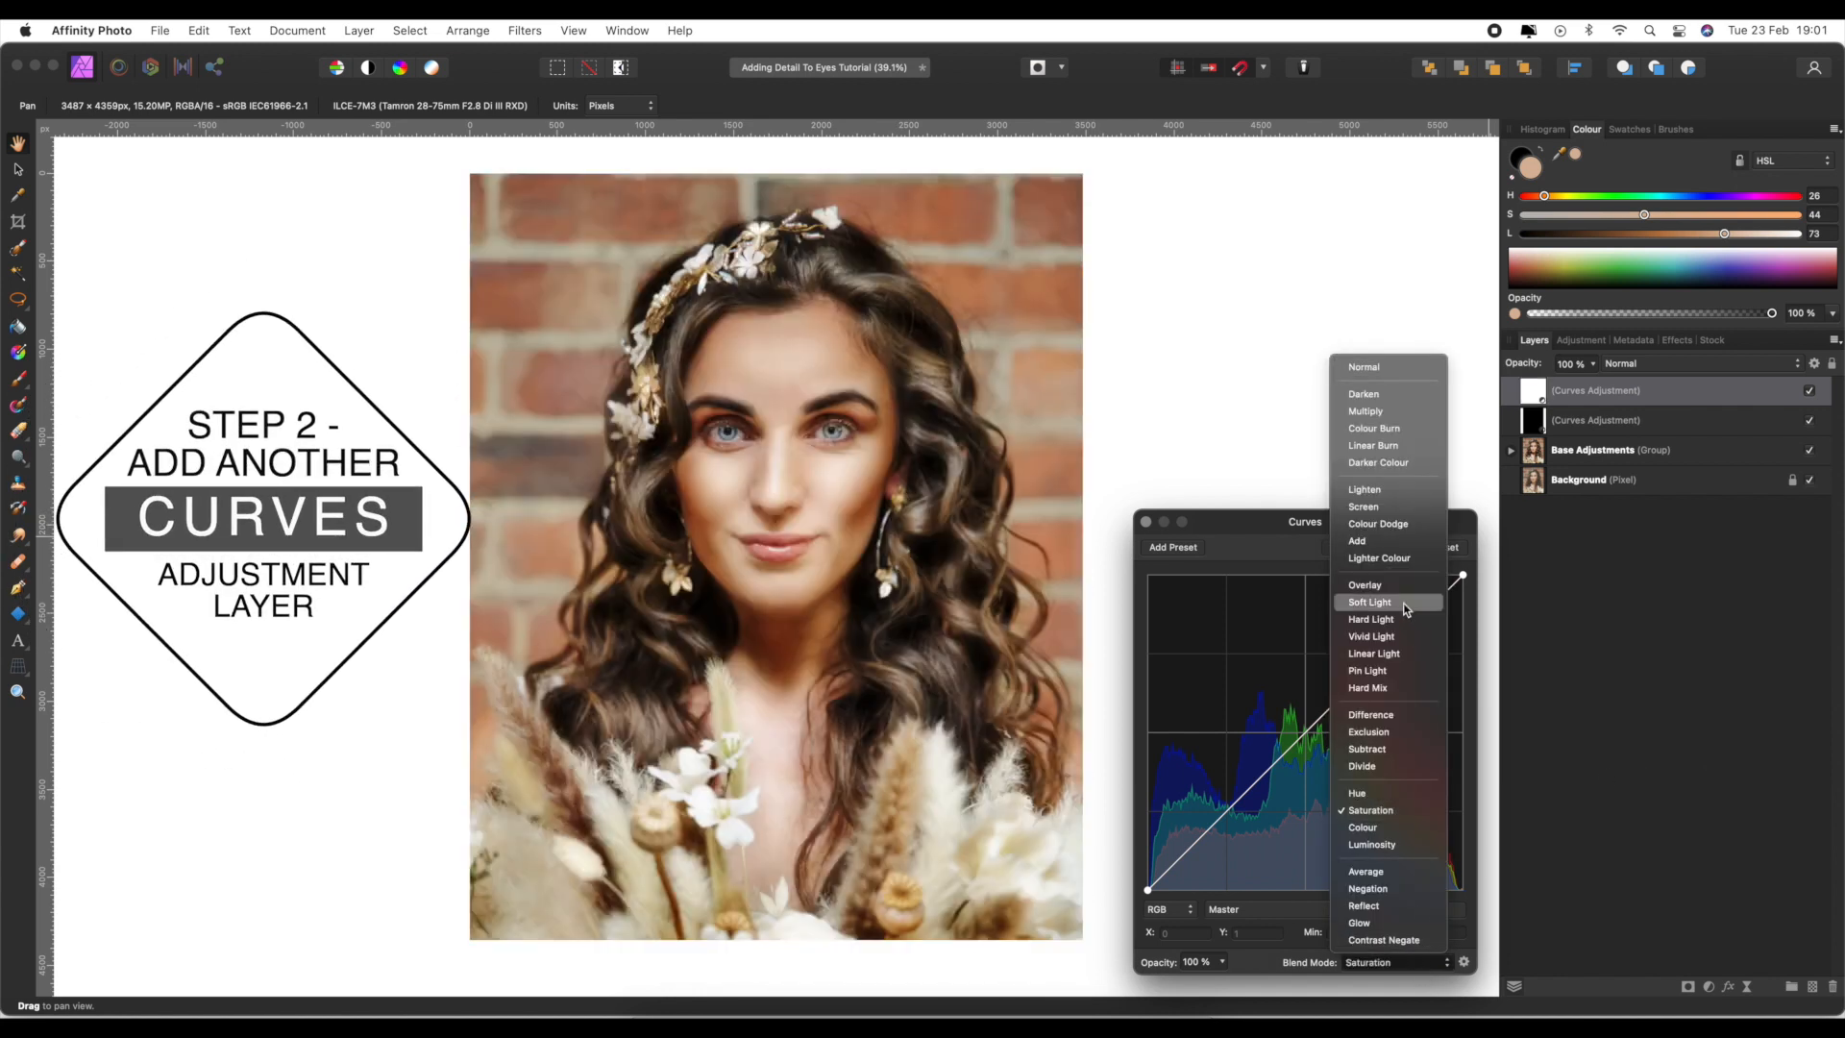
click(1388, 508)
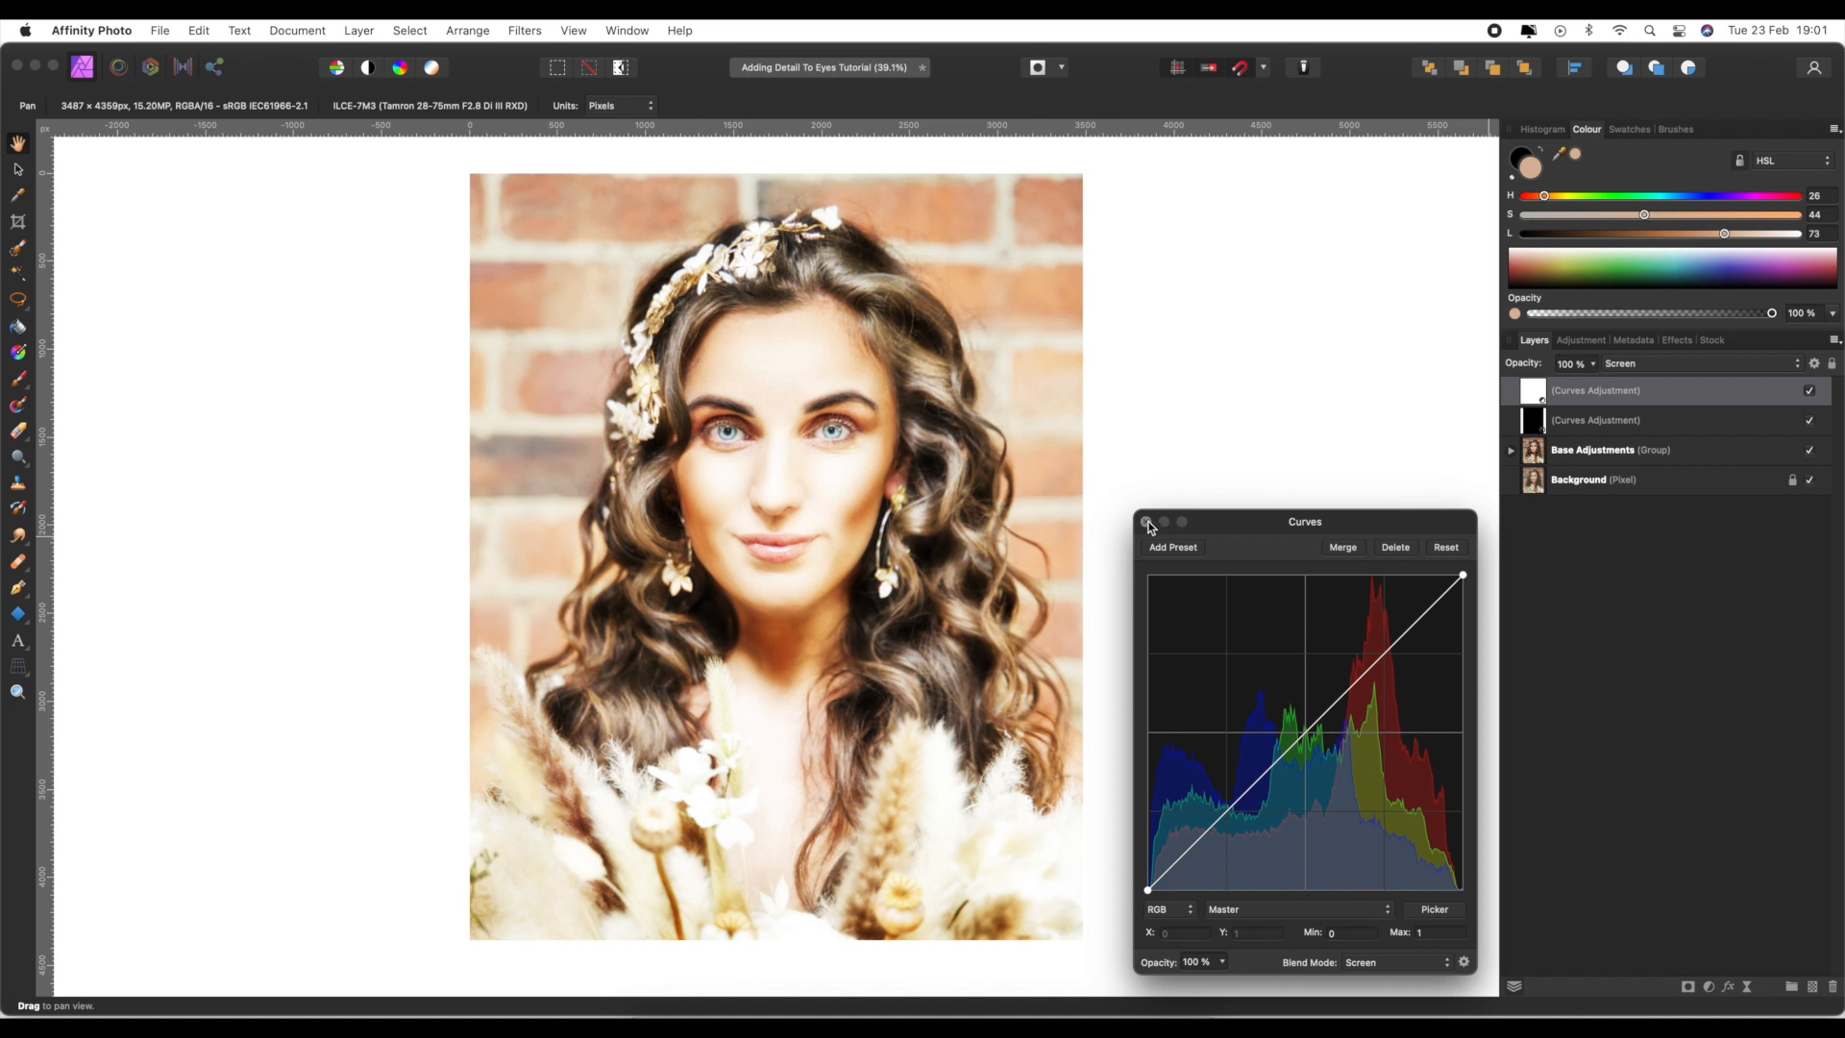
click(1148, 523)
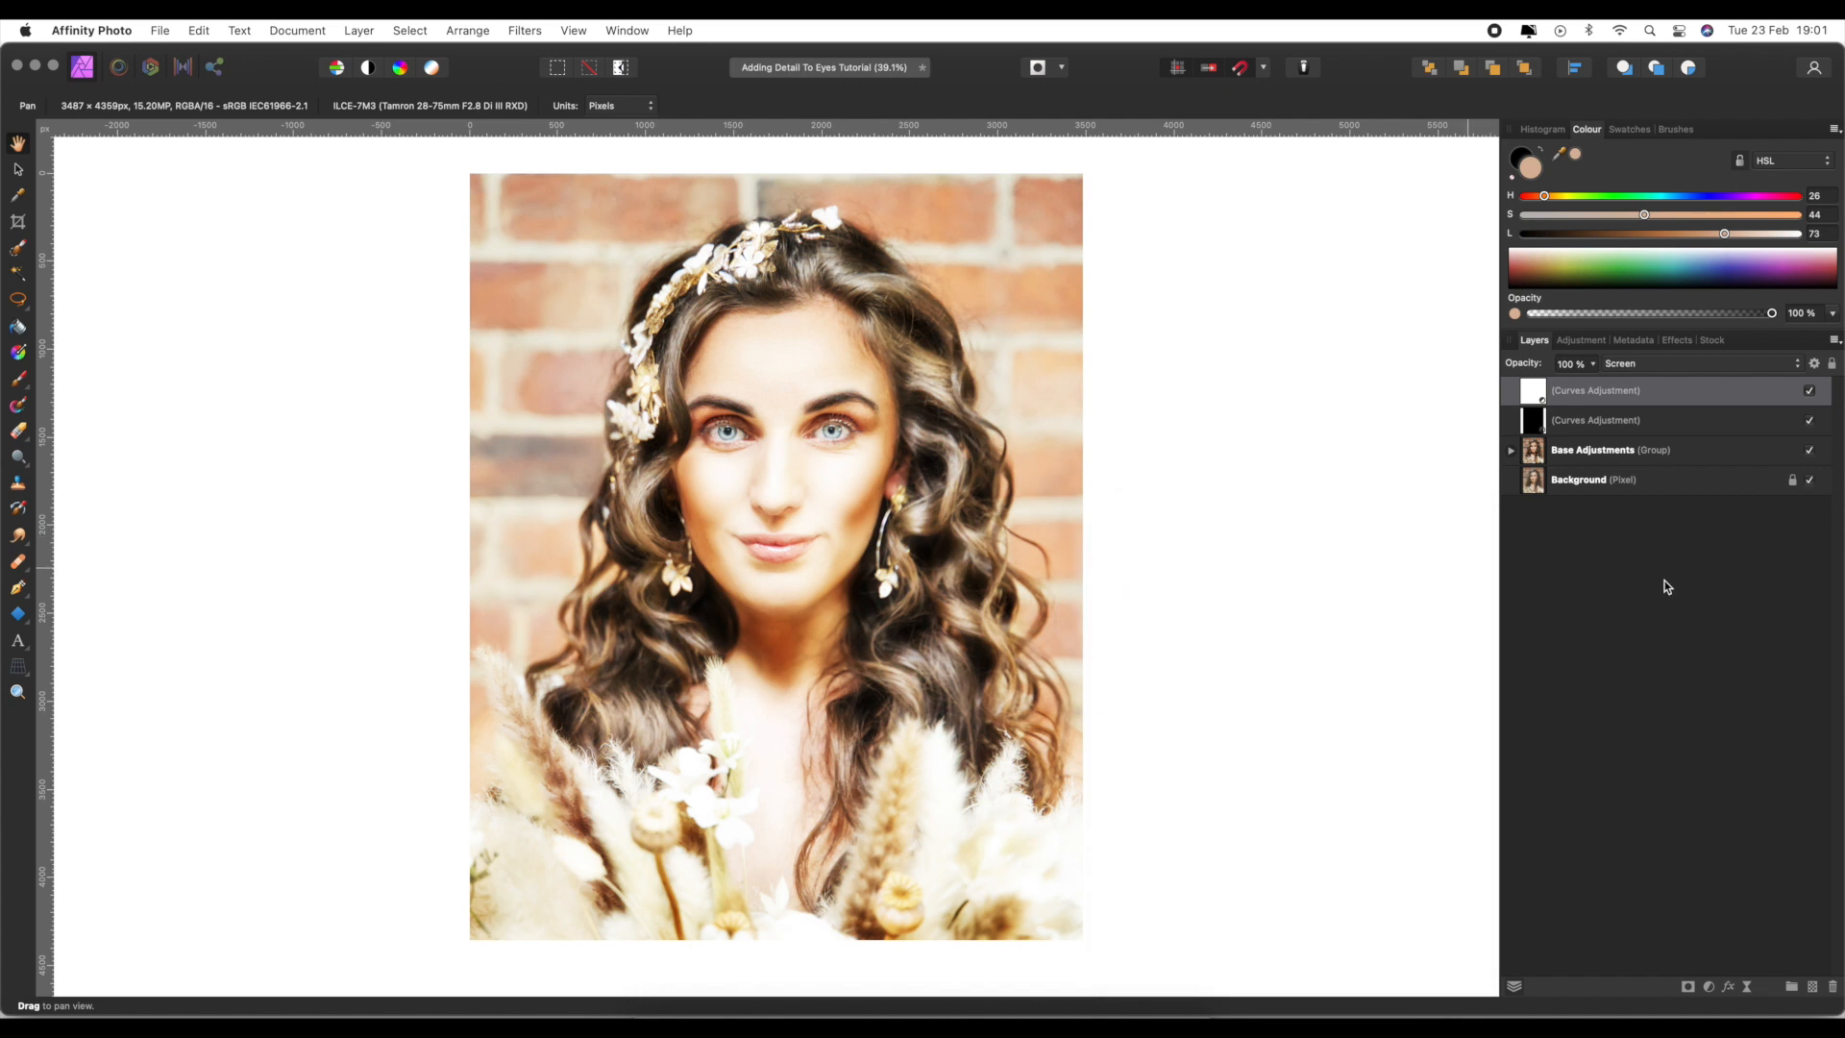
- Invert the mask of the upper curves layer, and name the two curves layers Screen and Color Dodge after their blend modes
key(super+i)
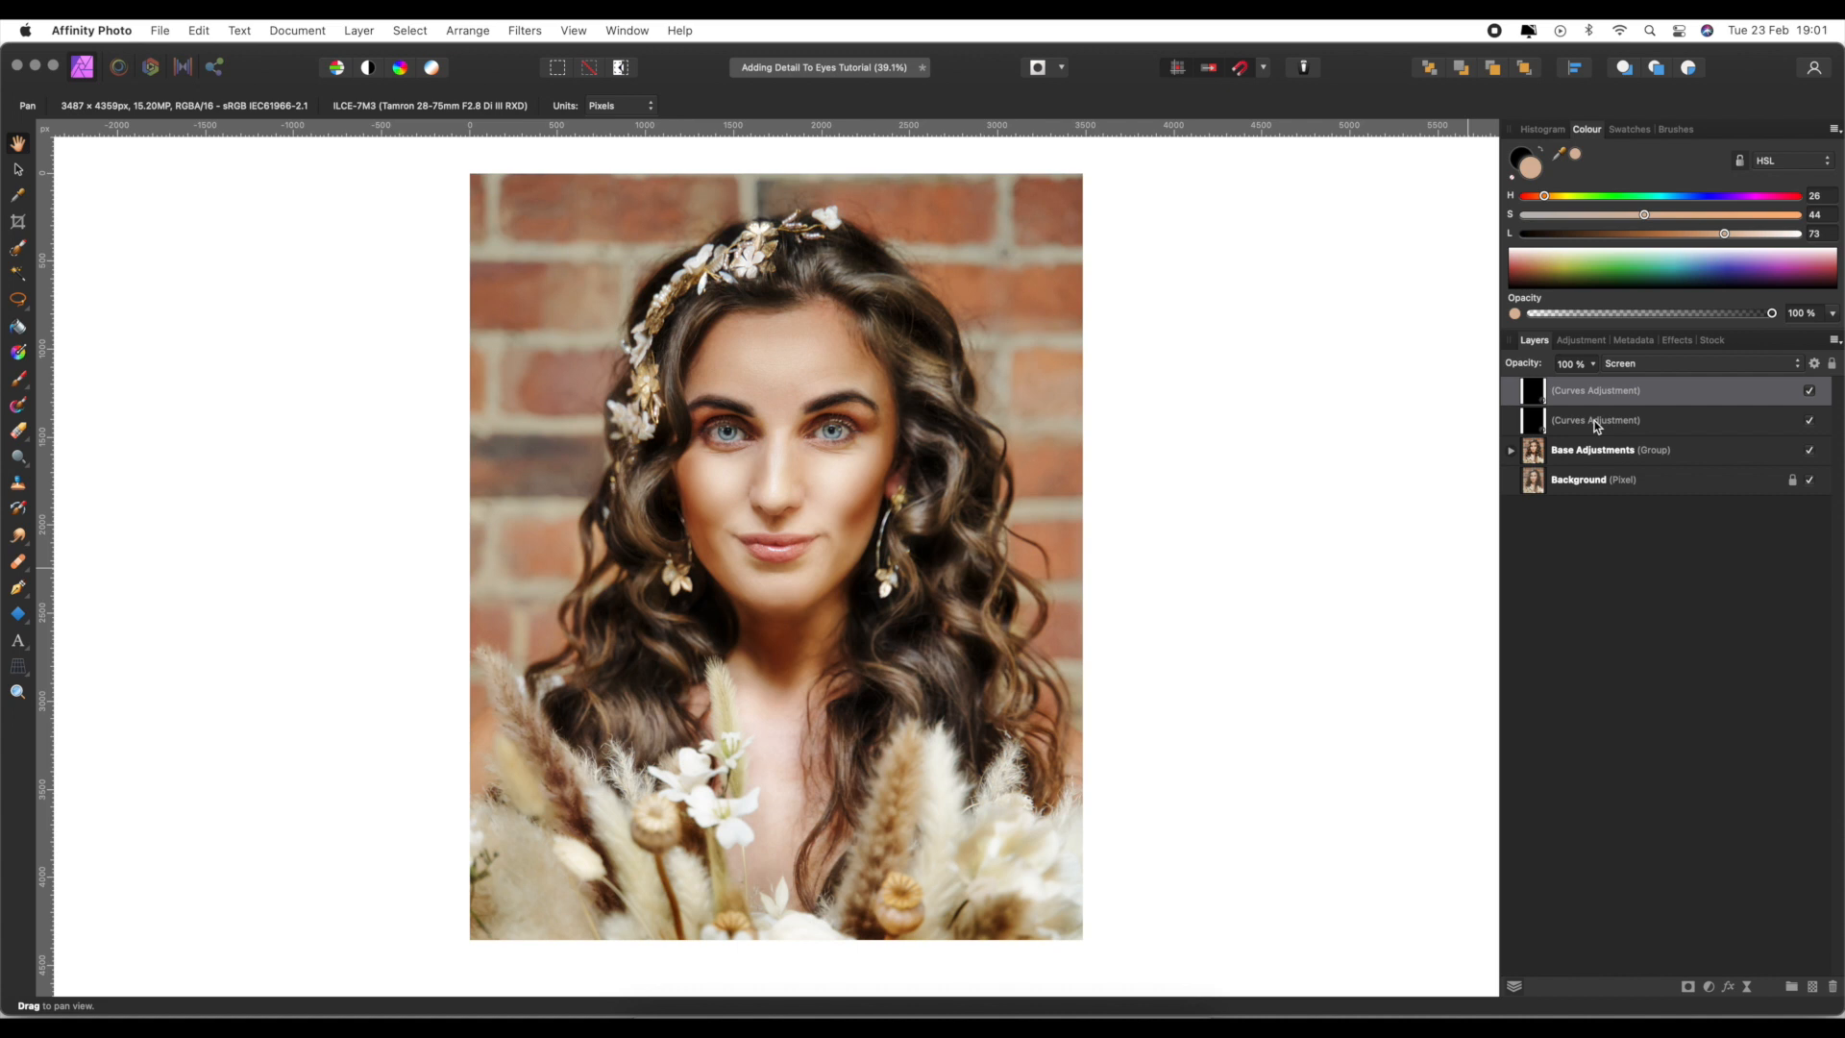
double_click(1596, 423)
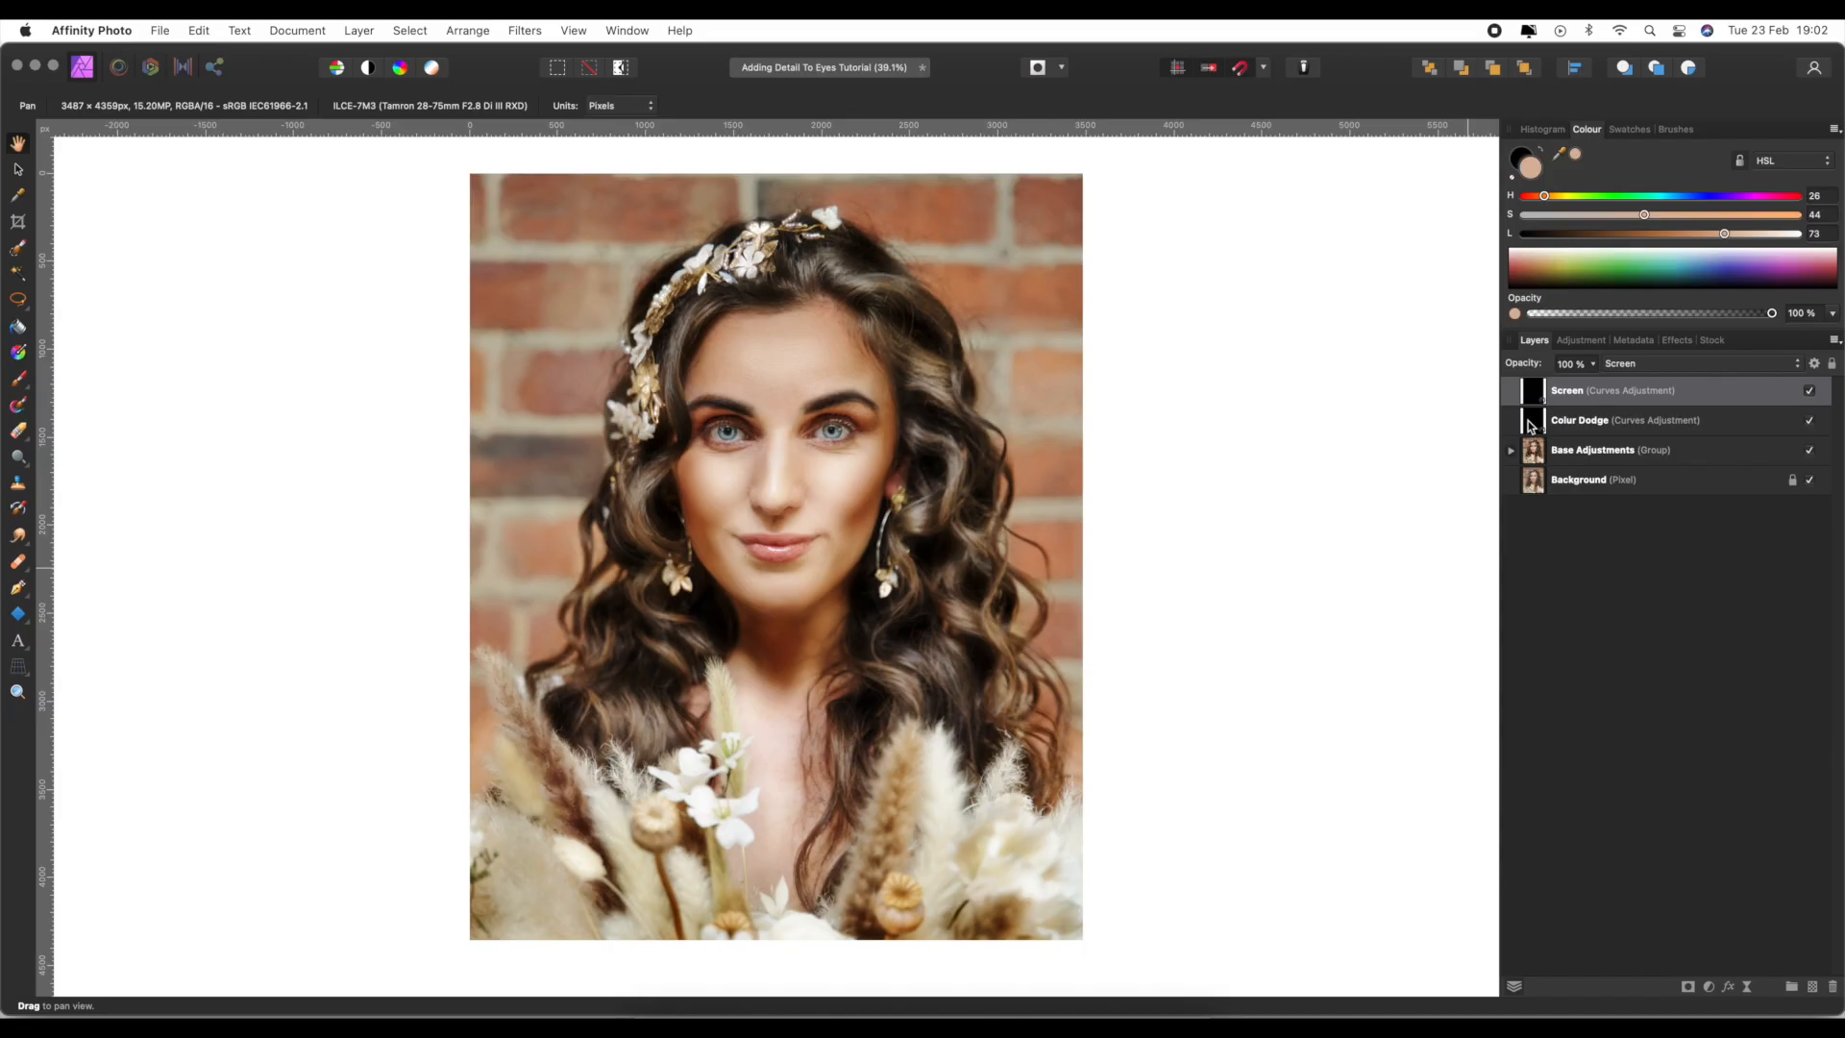
- Choose the soft 123 preset with 1% flow for painting on the Color Dodge layer and check its brush dynamics
click(1531, 426)
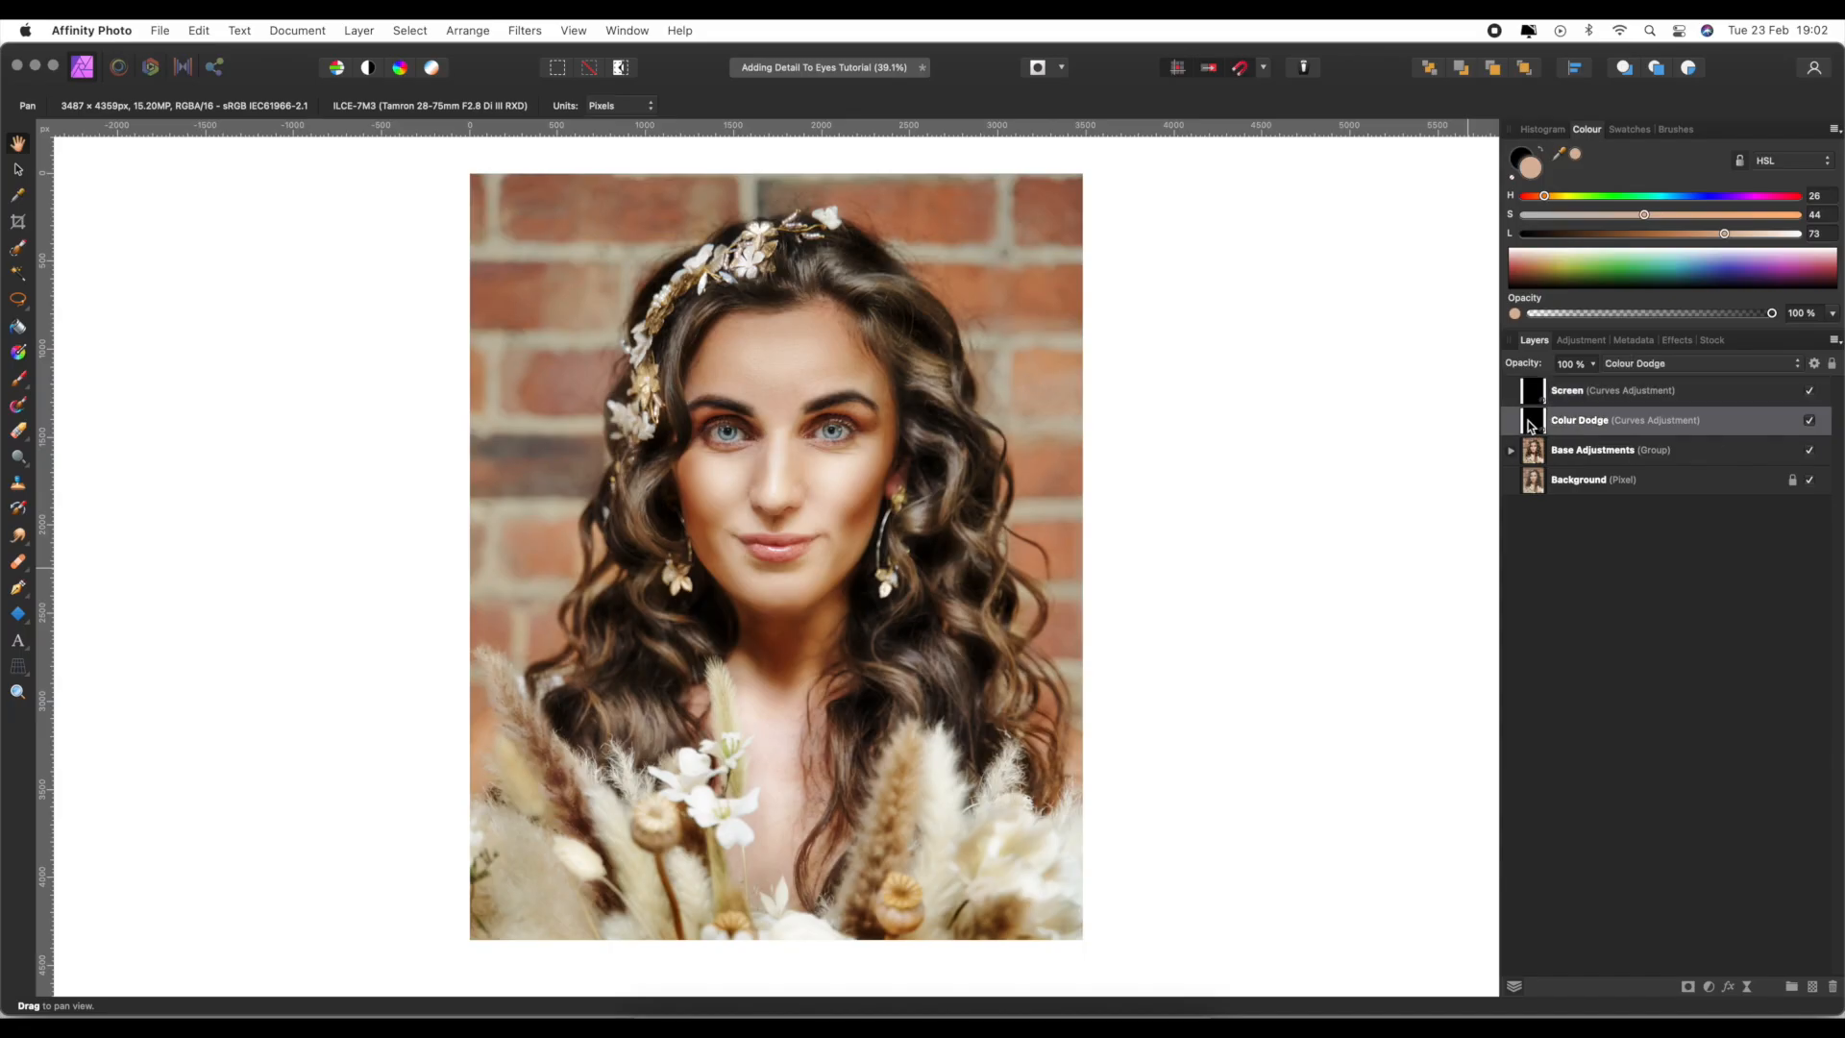
click(20, 383)
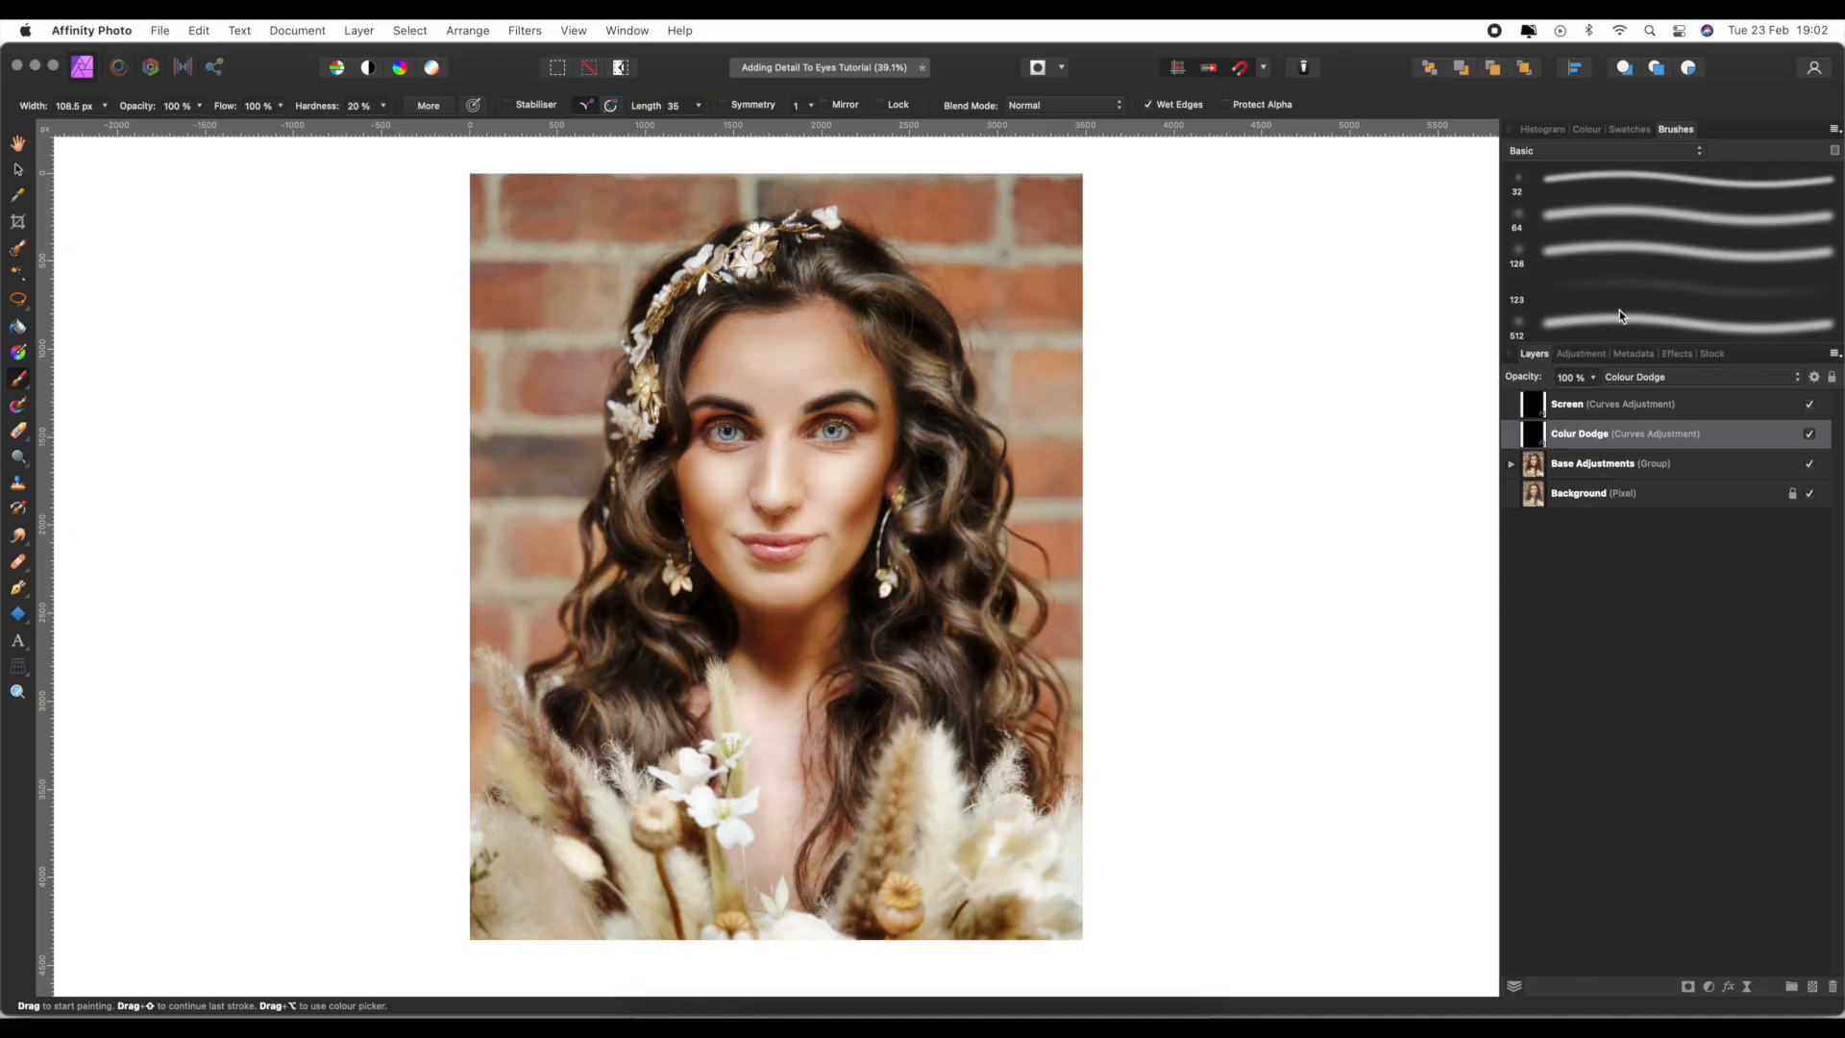
click(1618, 300)
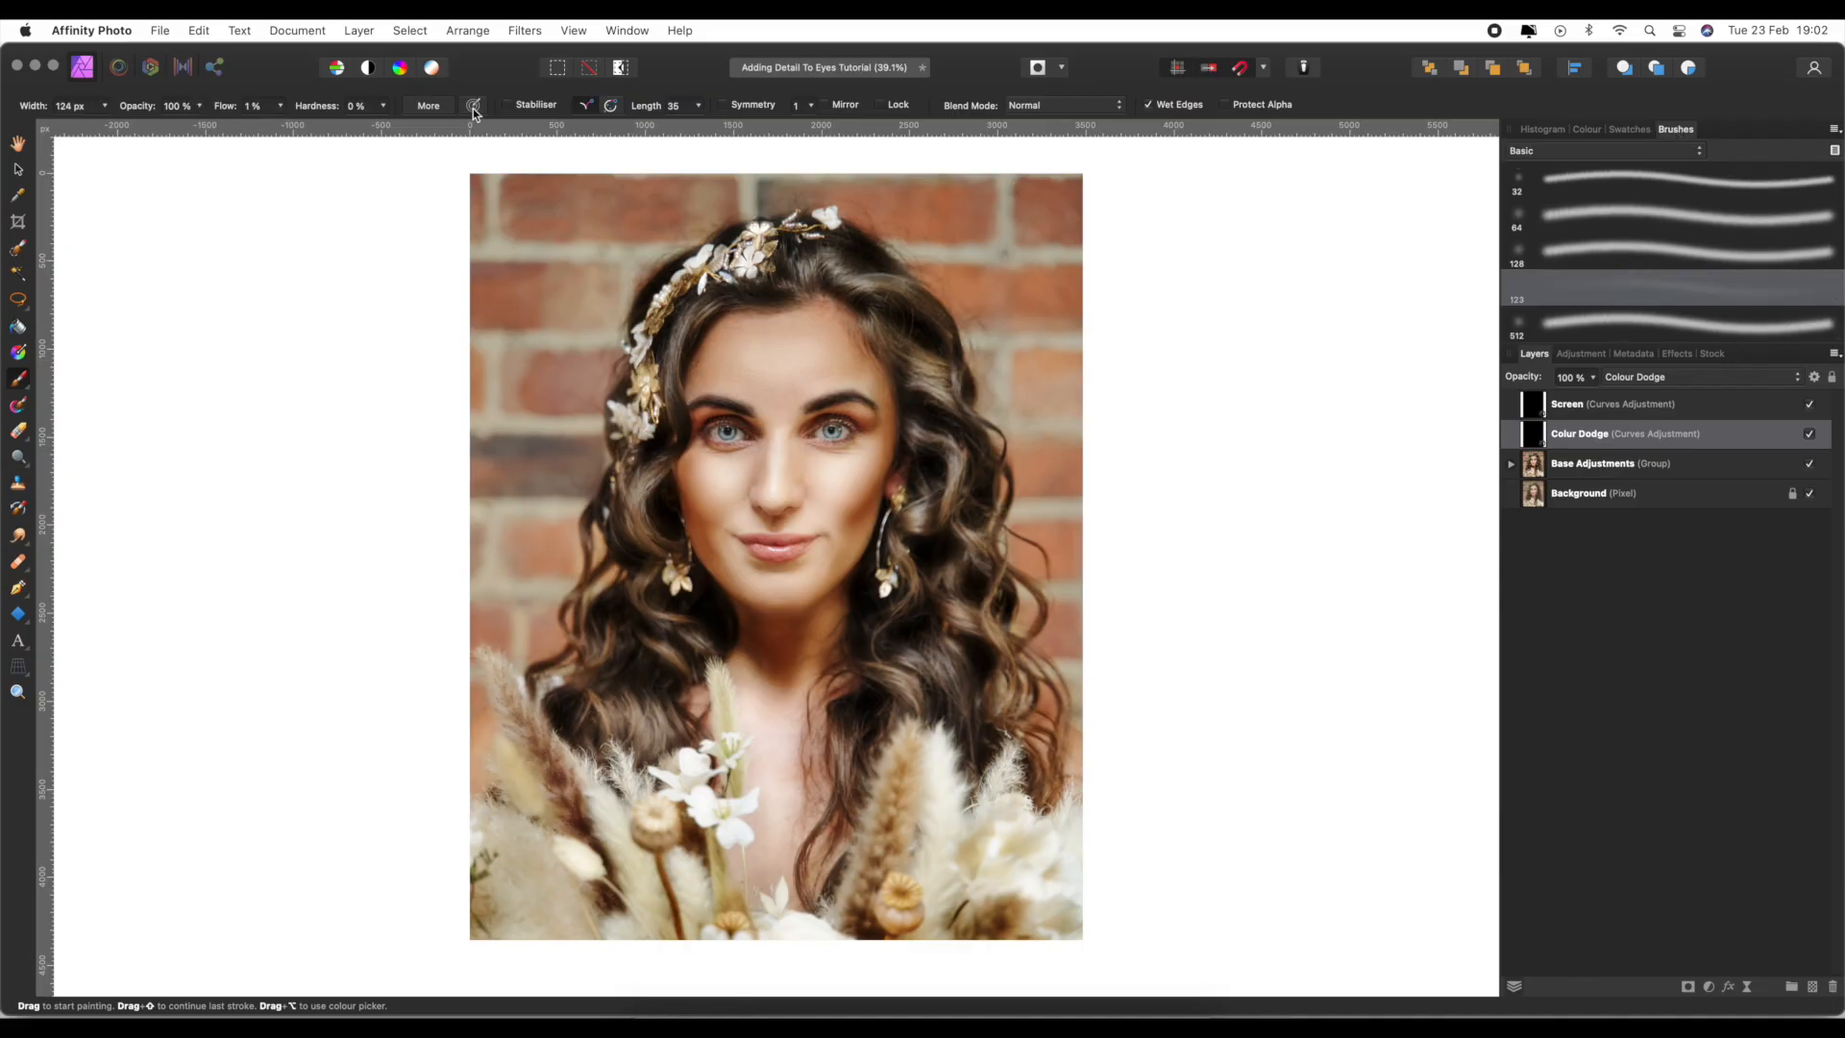
click(430, 107)
click(888, 471)
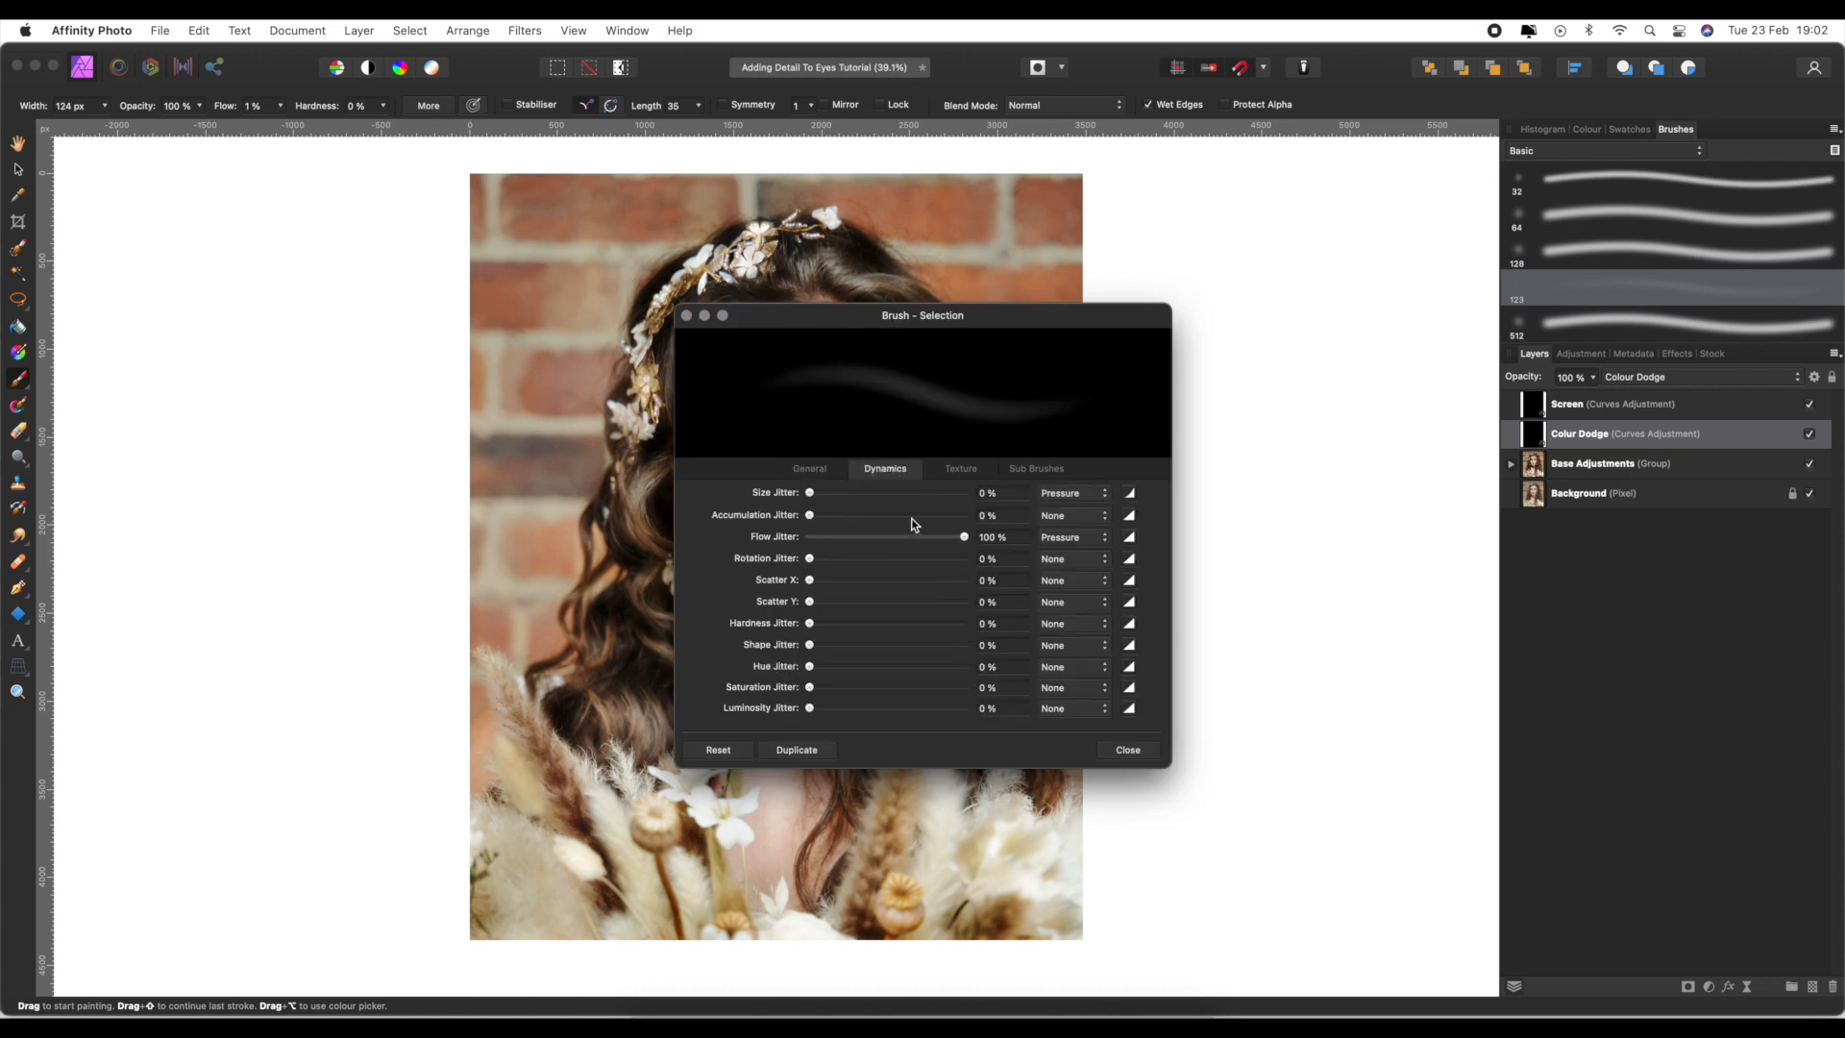
click(688, 315)
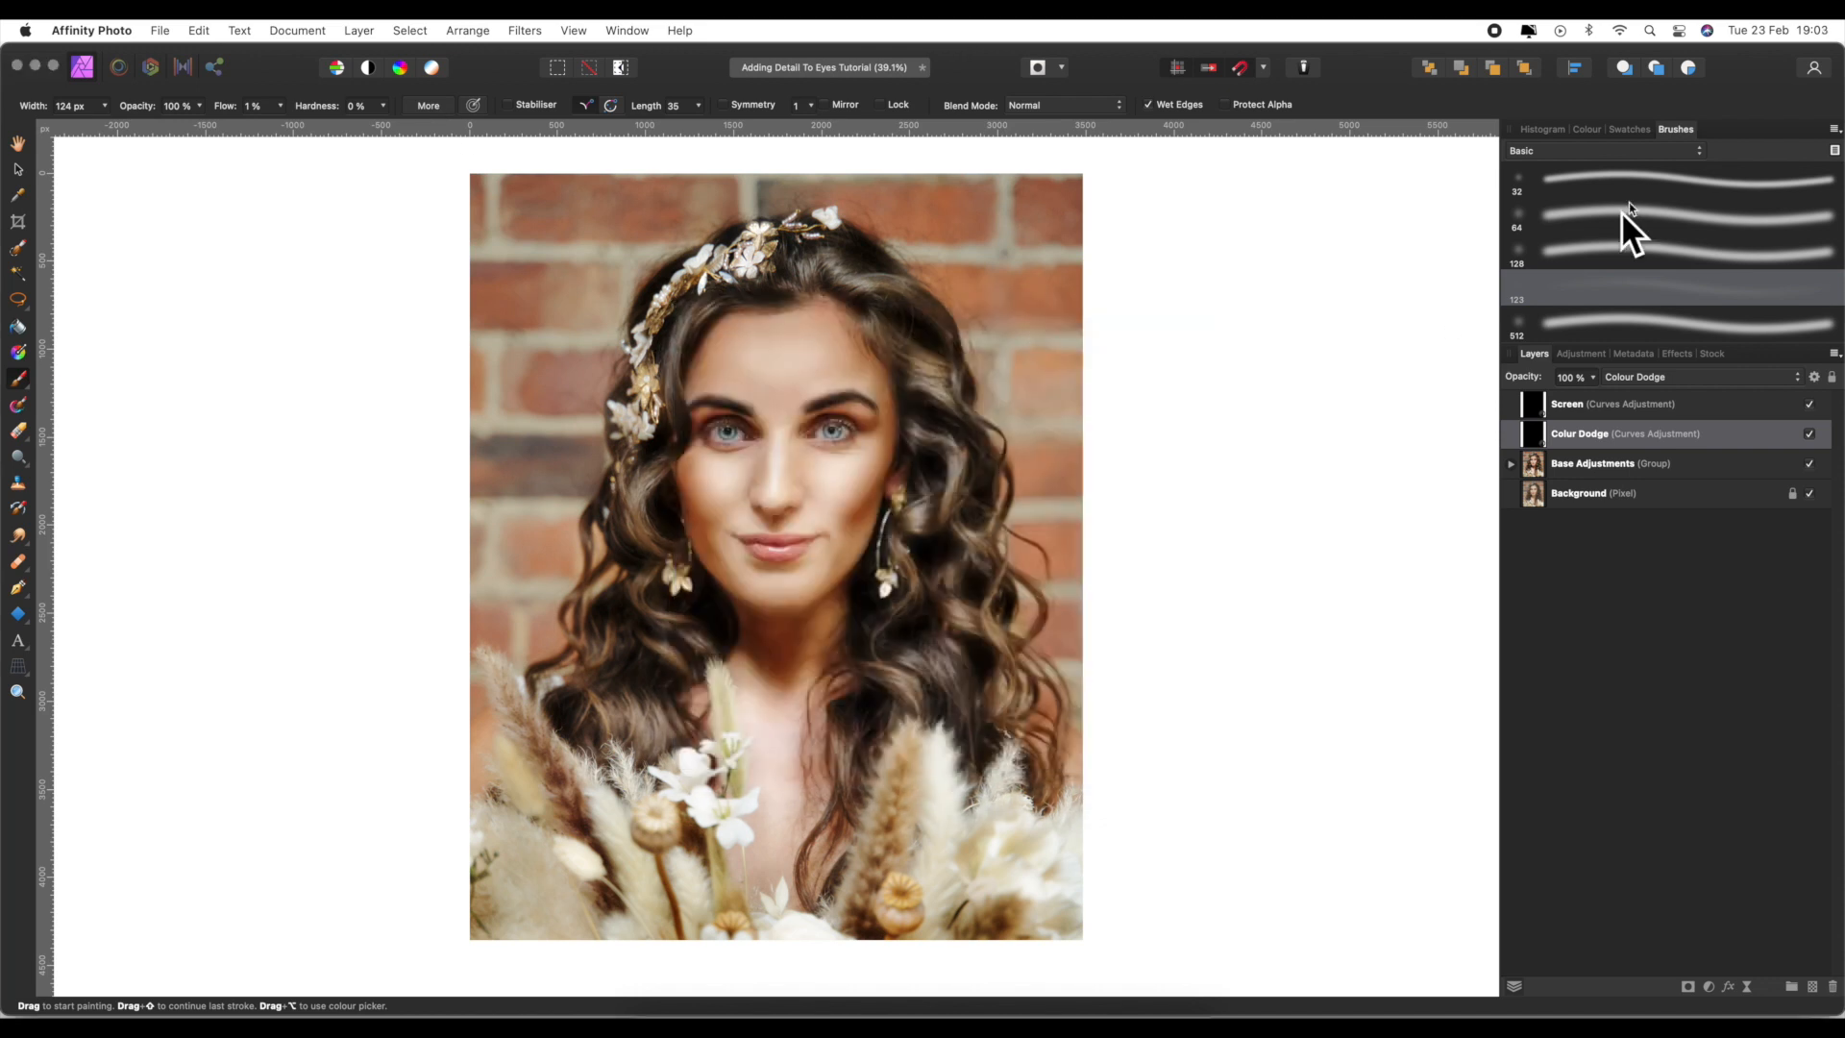
- Paint white over the iris detail of both eyes on the Color Dodge layer with a brush about 12.7 px wide
click(1583, 128)
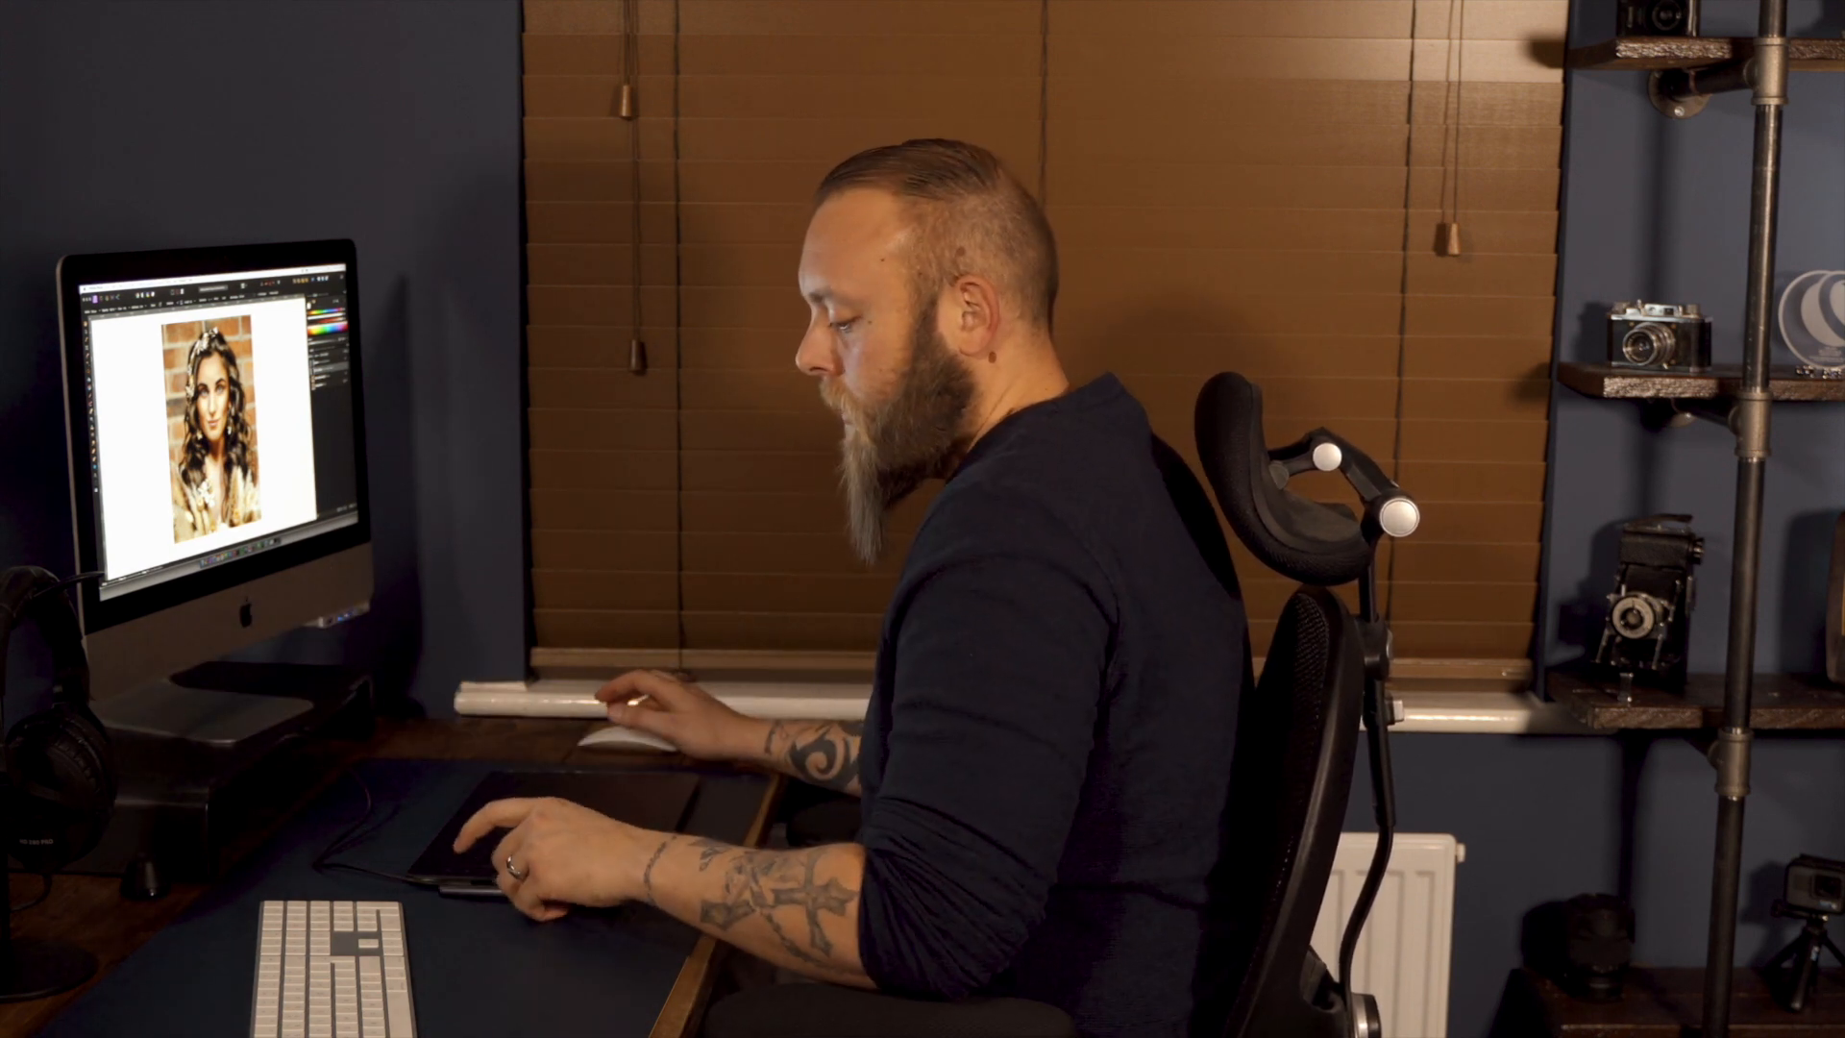
scroll(202, 432, up, 5)
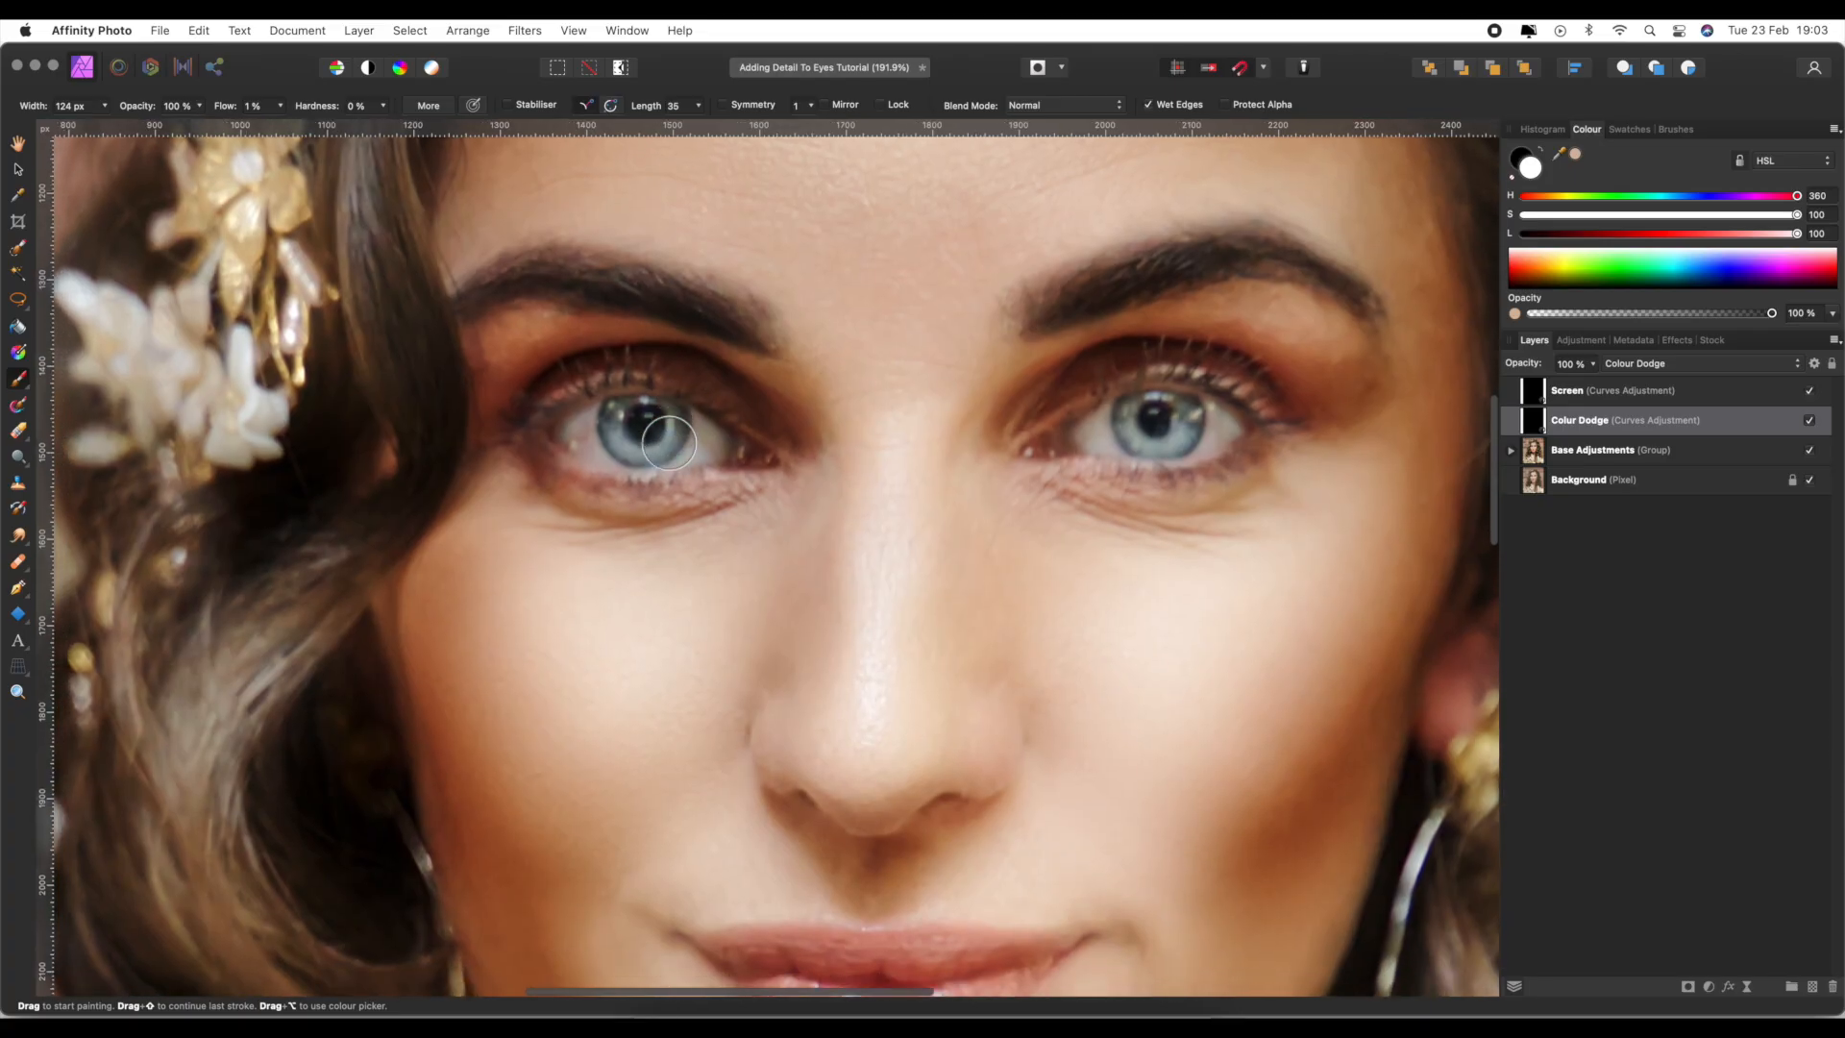
scroll(668, 443, up, 2)
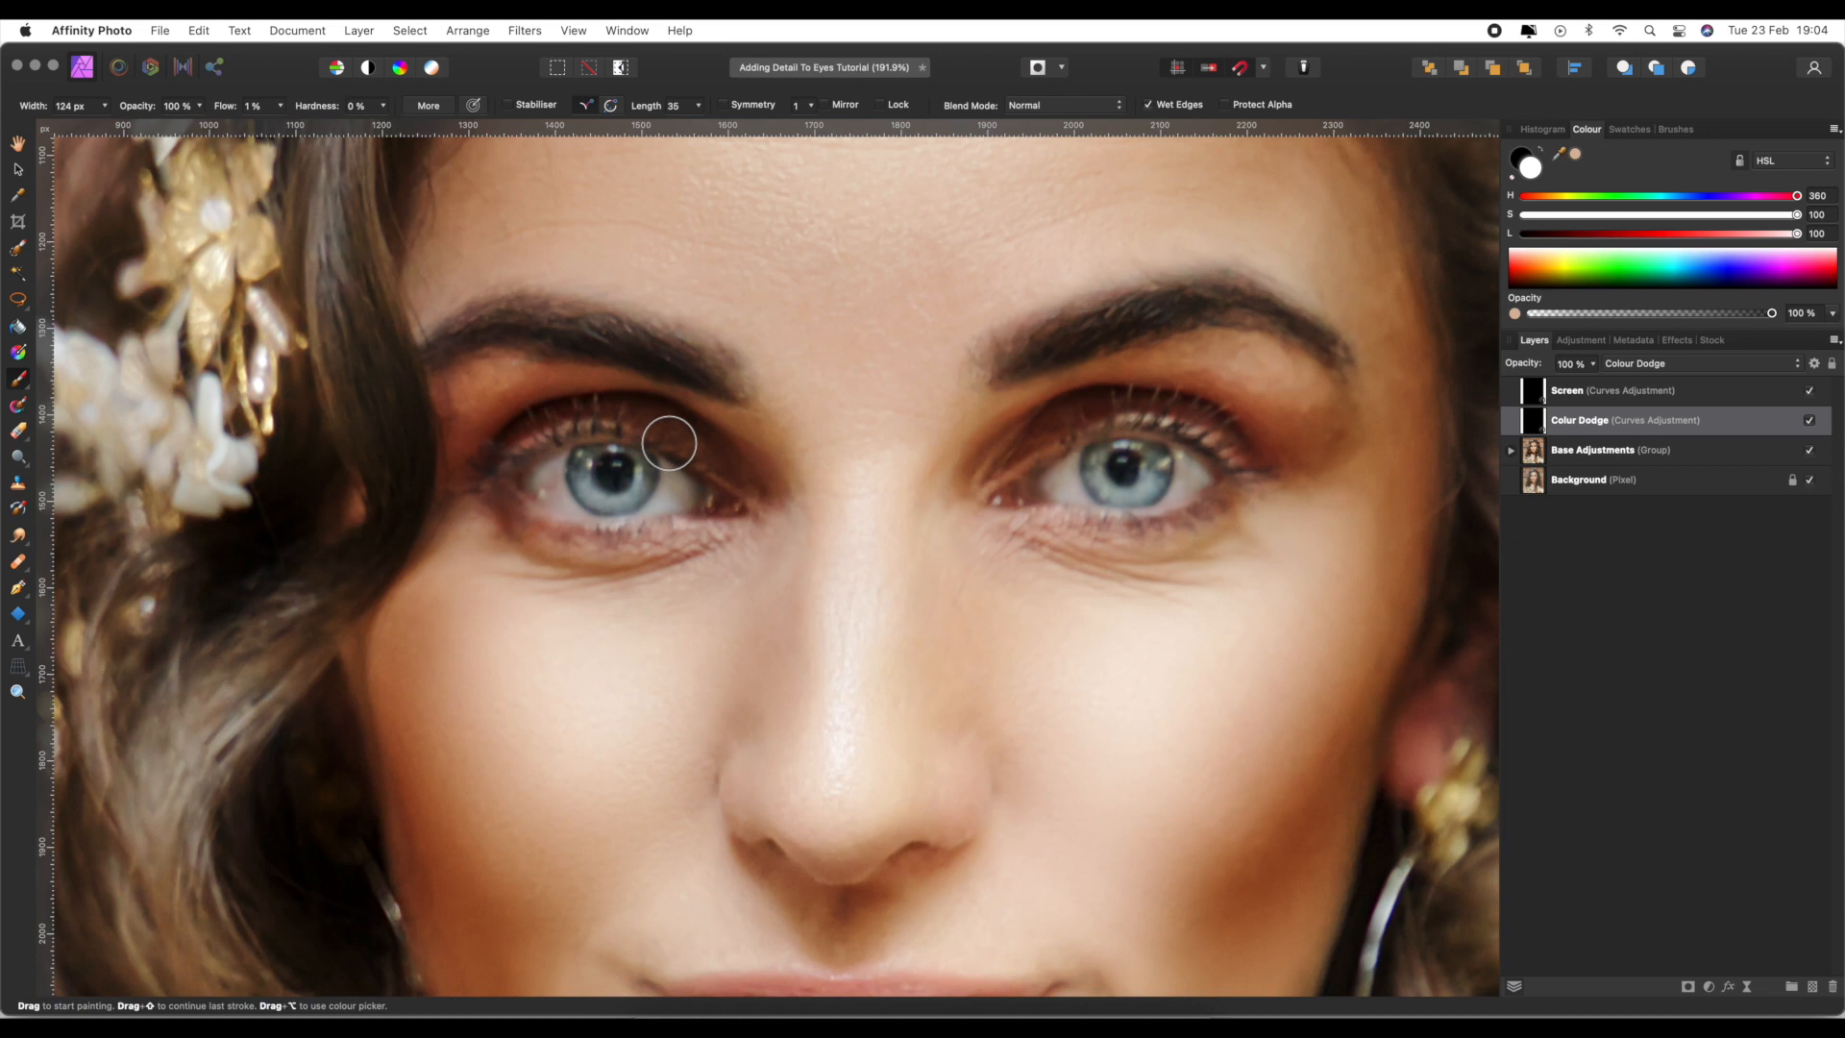
key(bracketleft)
key(bracketleft)
key(bracketleft)
key(bracketleft)
key(bracketleft)
key(bracketleft)
key(bracketleft)
key(bracketleft)
drag(596, 493, 625, 493)
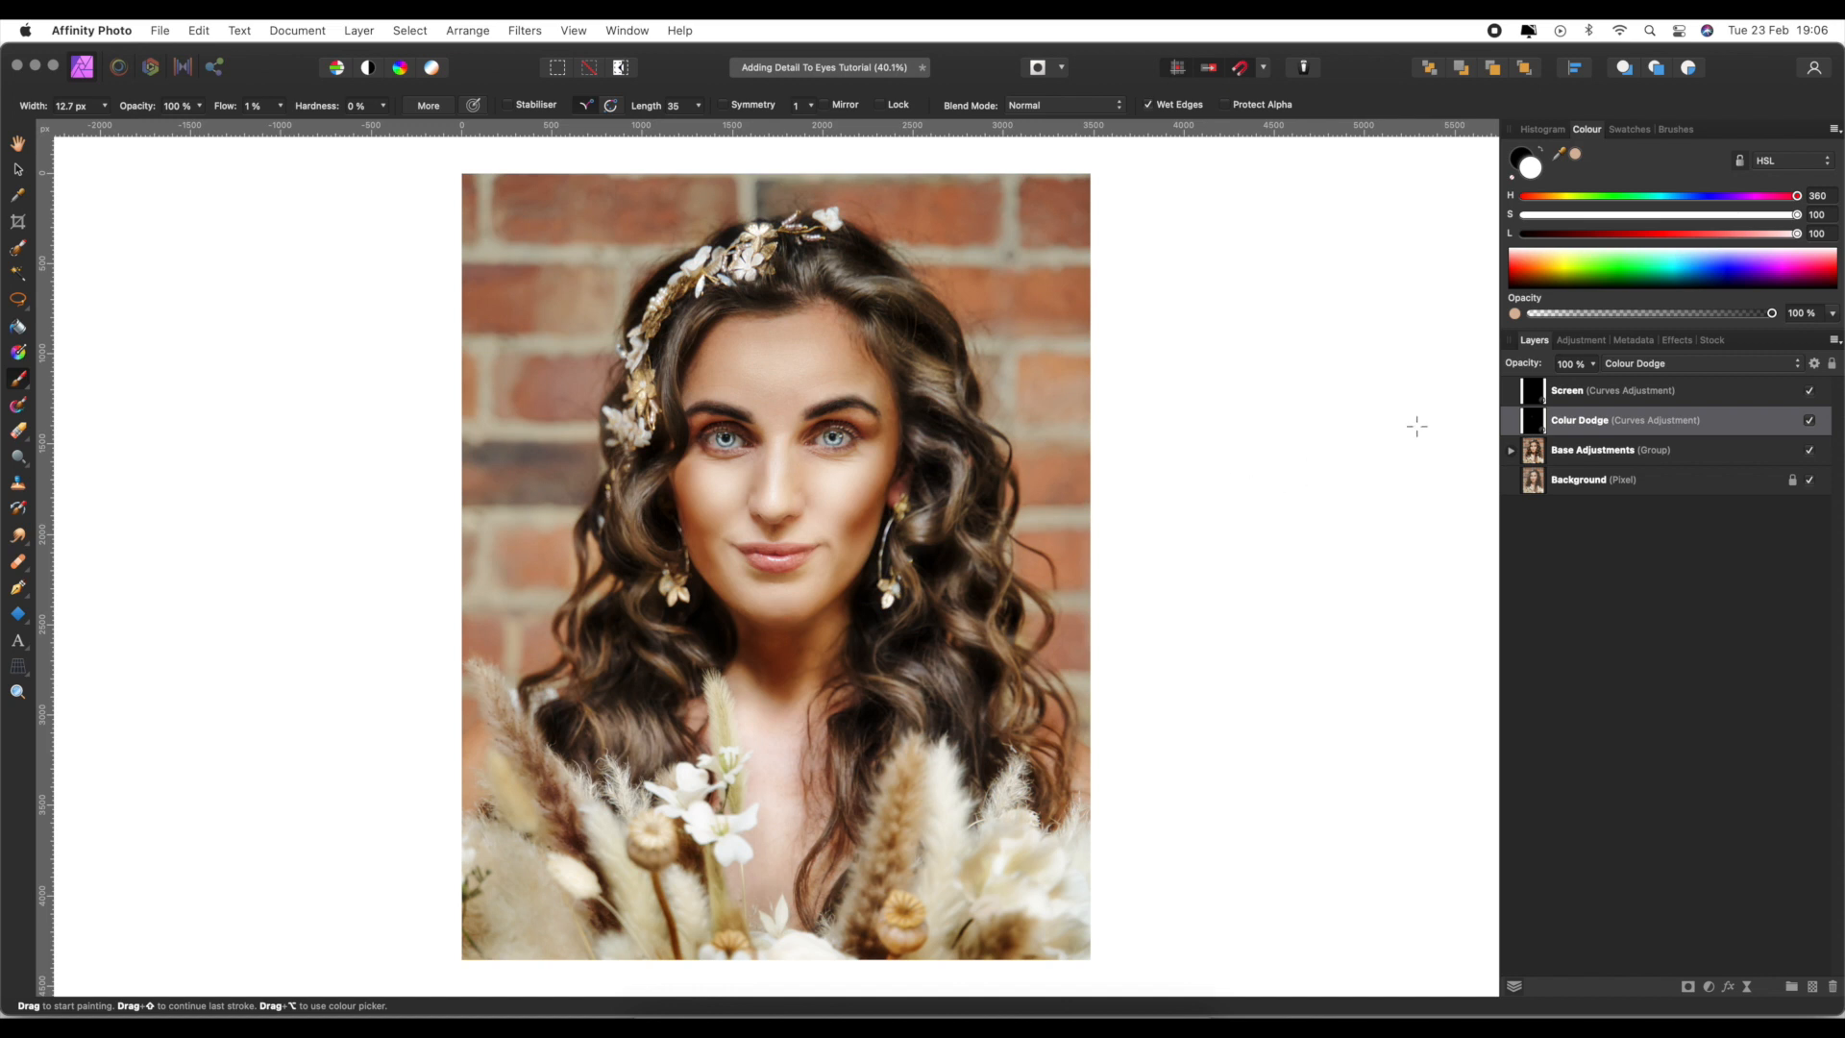
- Reduce the Color Dodge layer's opacity to 45%
scroll(956, 456, up, 6)
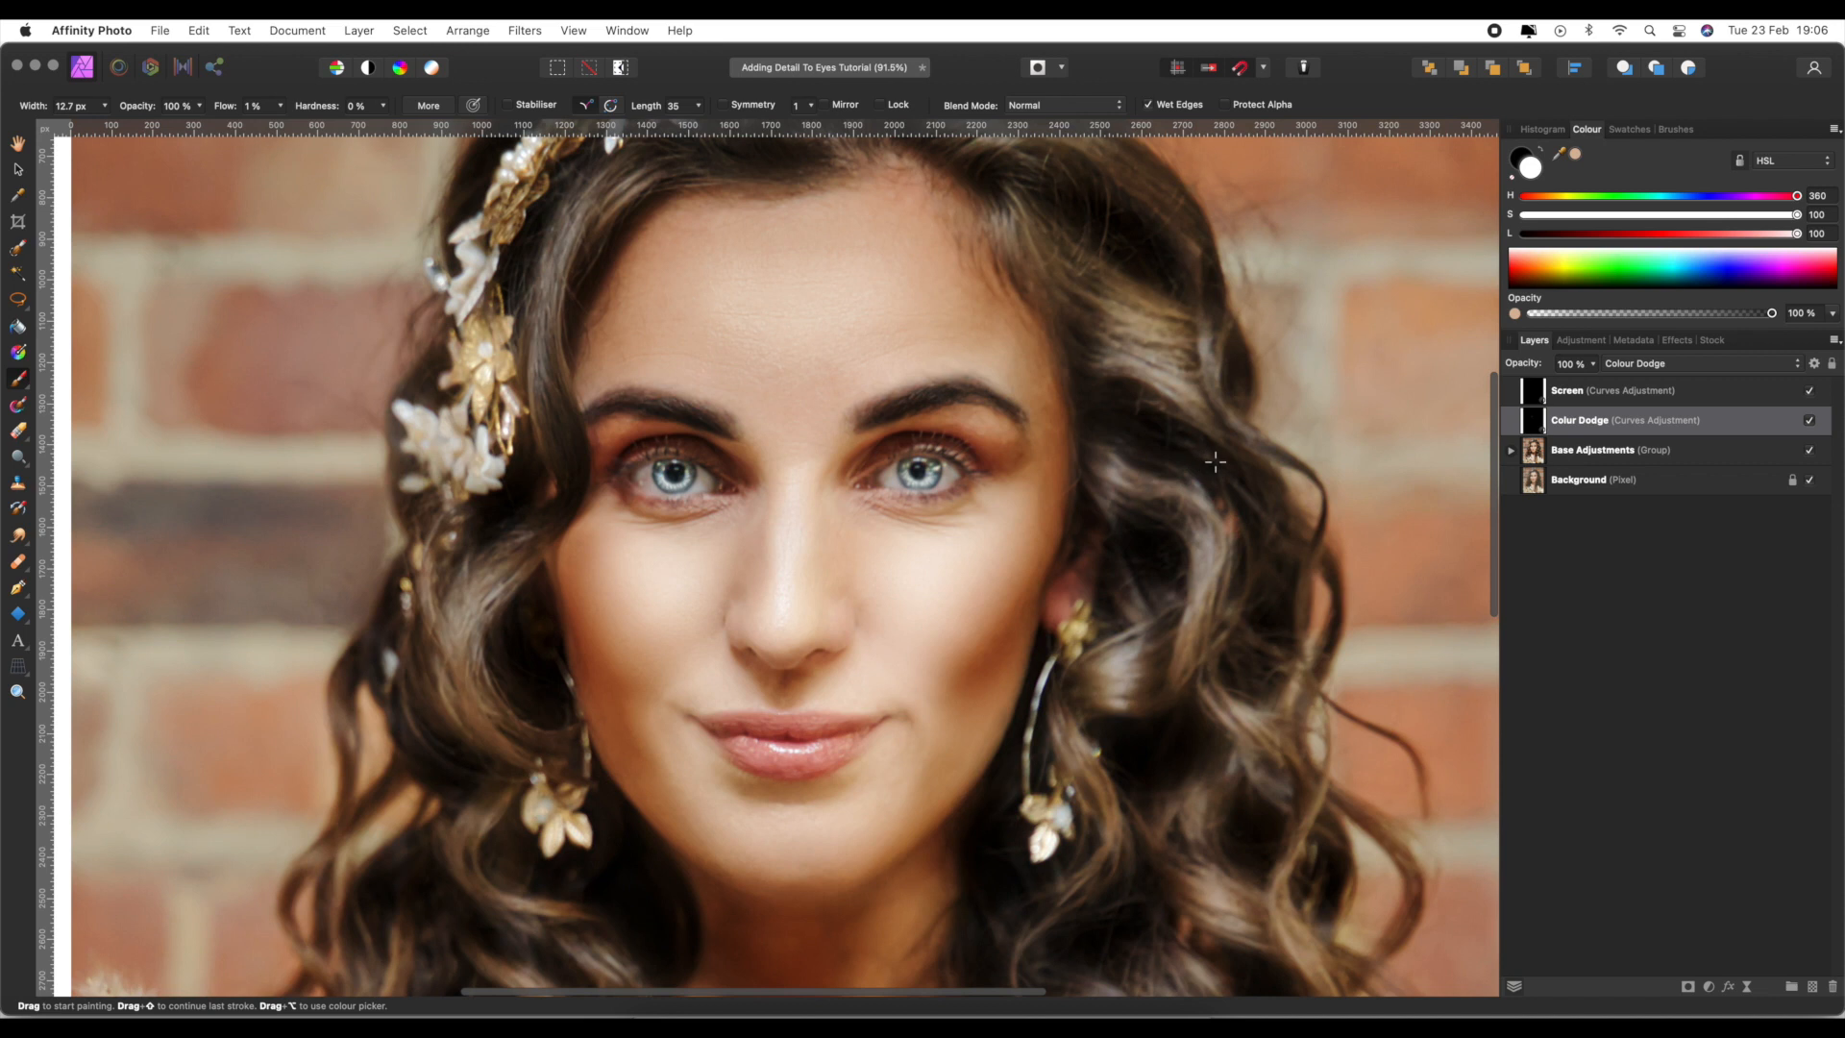
click(1593, 363)
drag(1593, 384, 1383, 384)
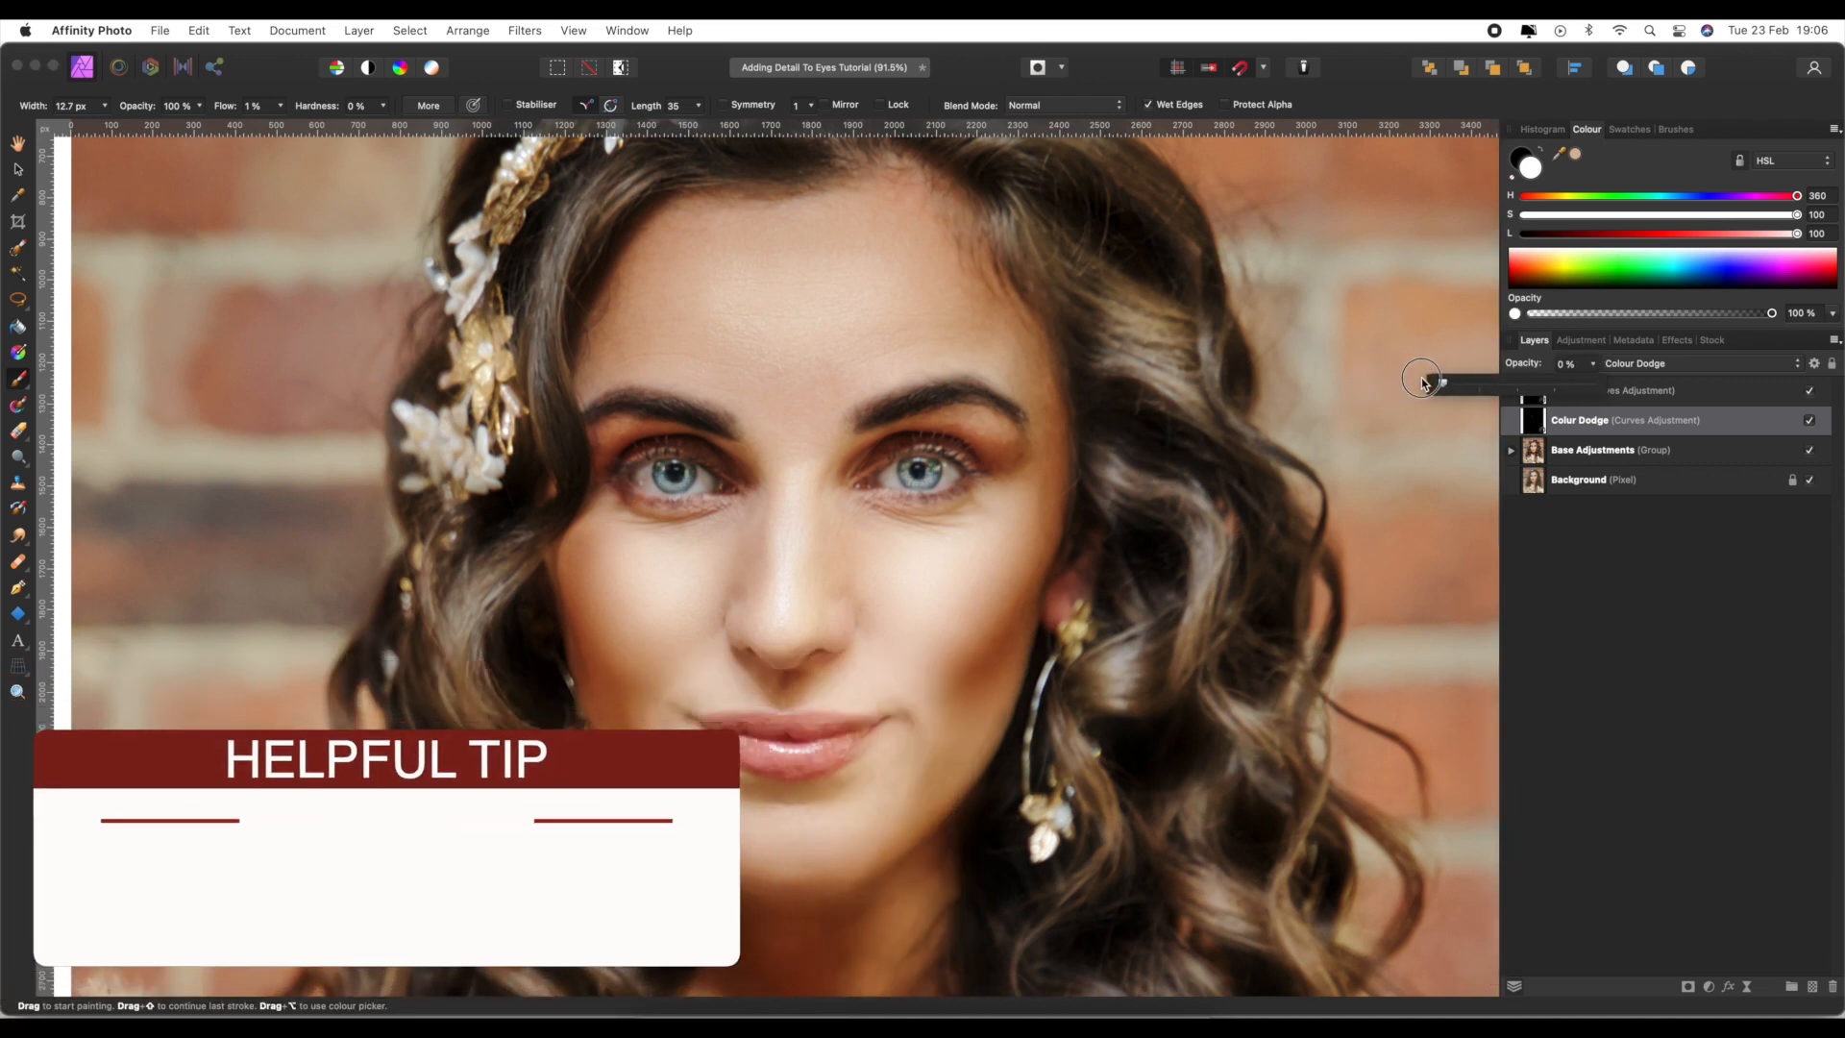
drag(1383, 384, 1511, 385)
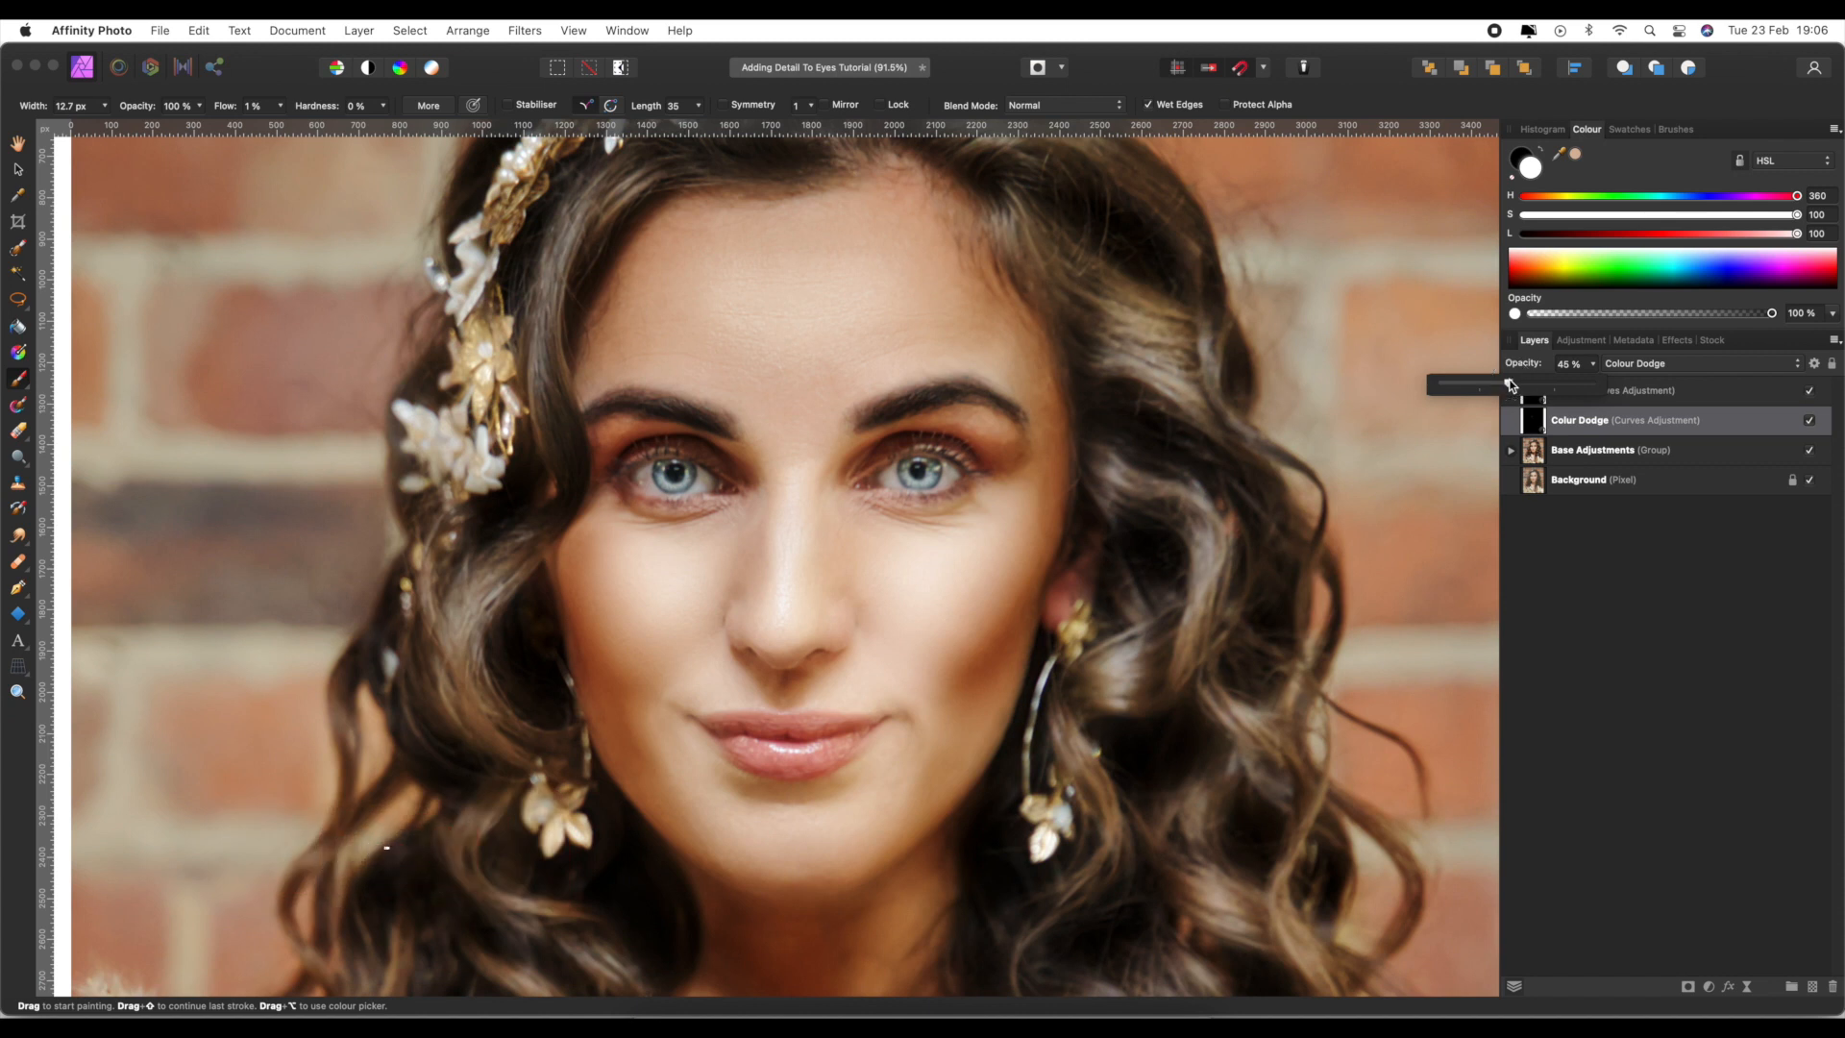
- Toggle the Color Dodge layer's visibility to compare the eyes before and after the edit
click(1811, 424)
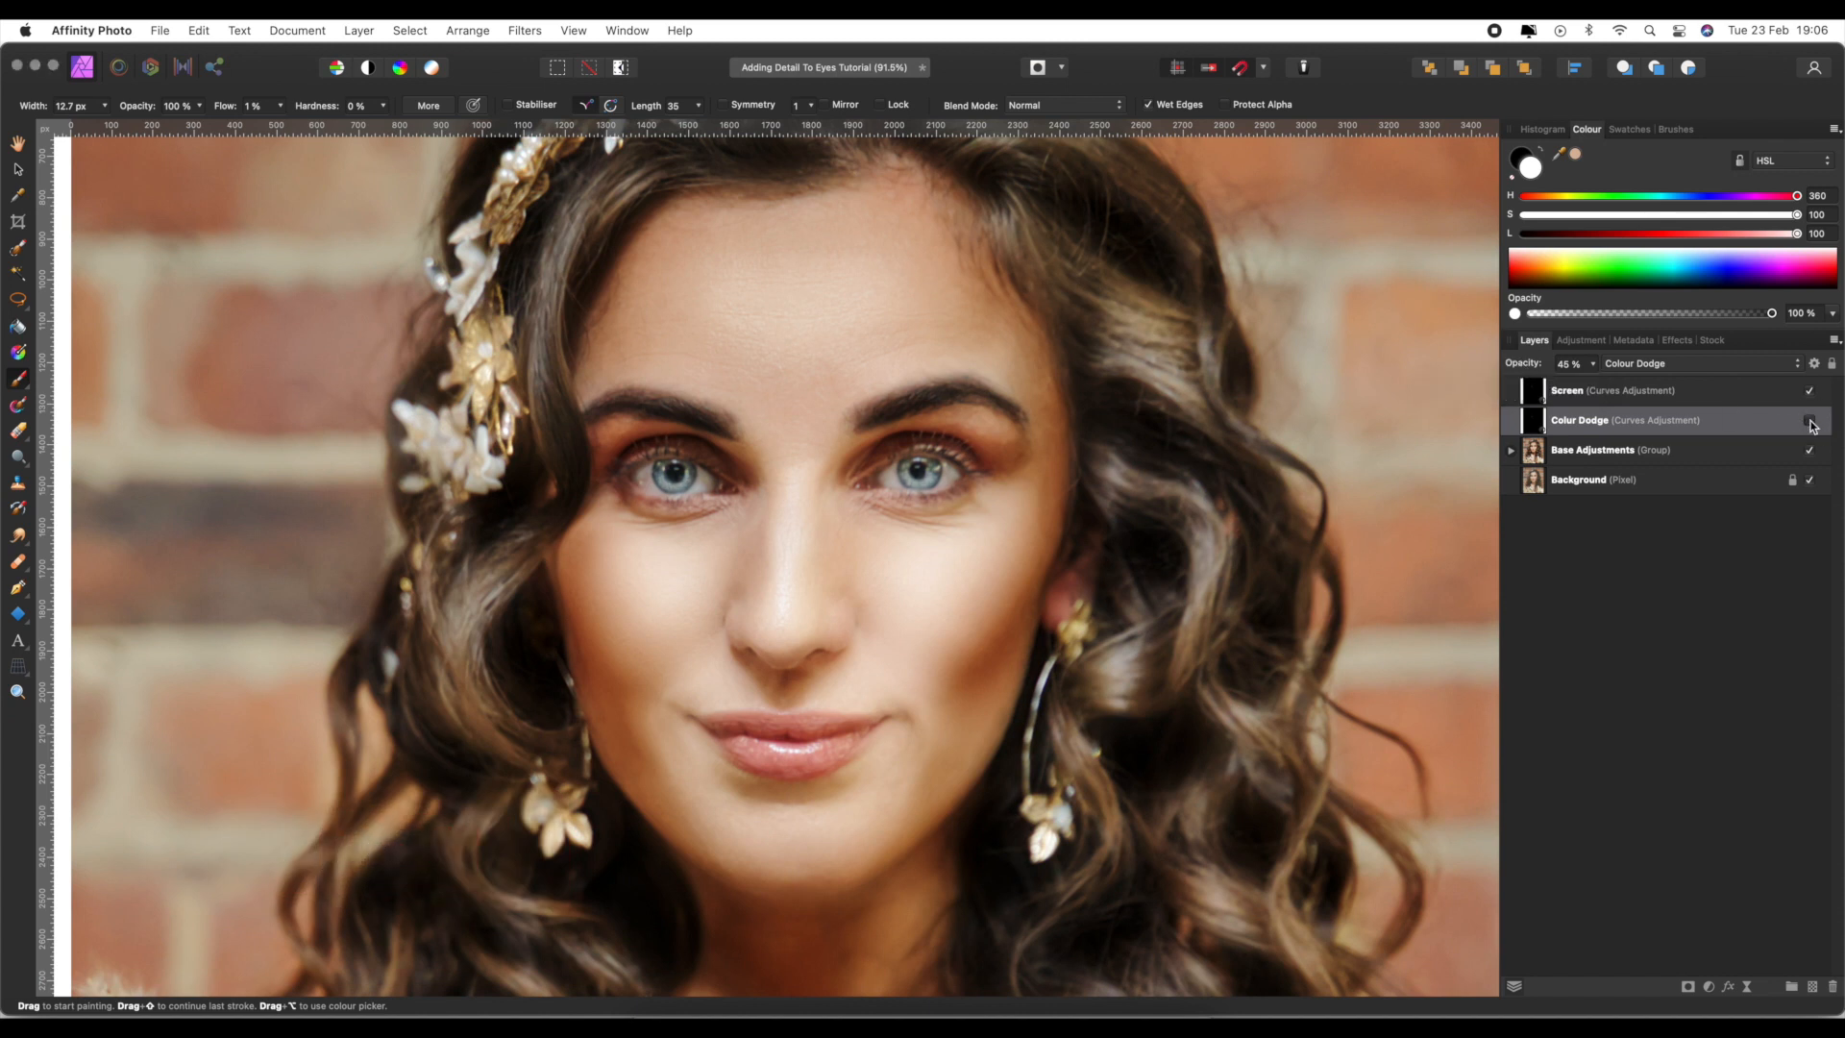
click(1811, 424)
click(1811, 423)
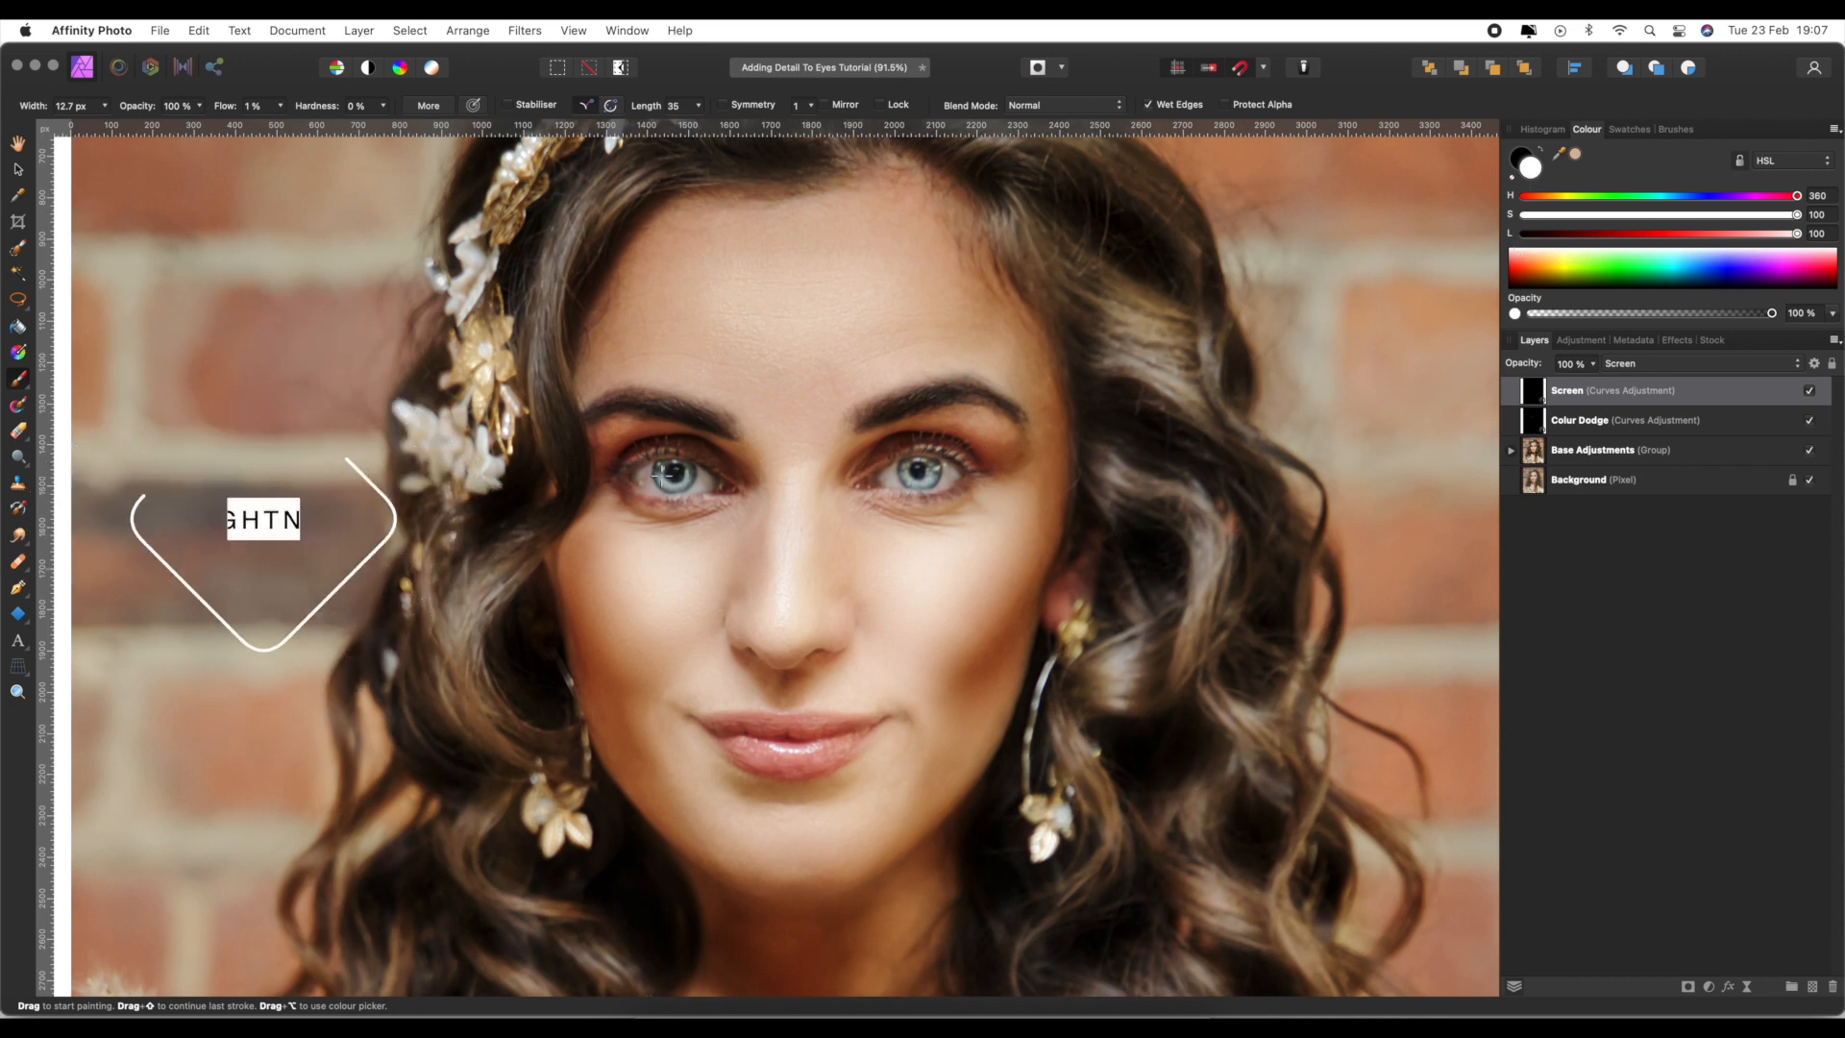
- Brighten the lower part of both irises on the Screen layer with a white brush 157.7 px wide
scroll(660, 475, up, 5)
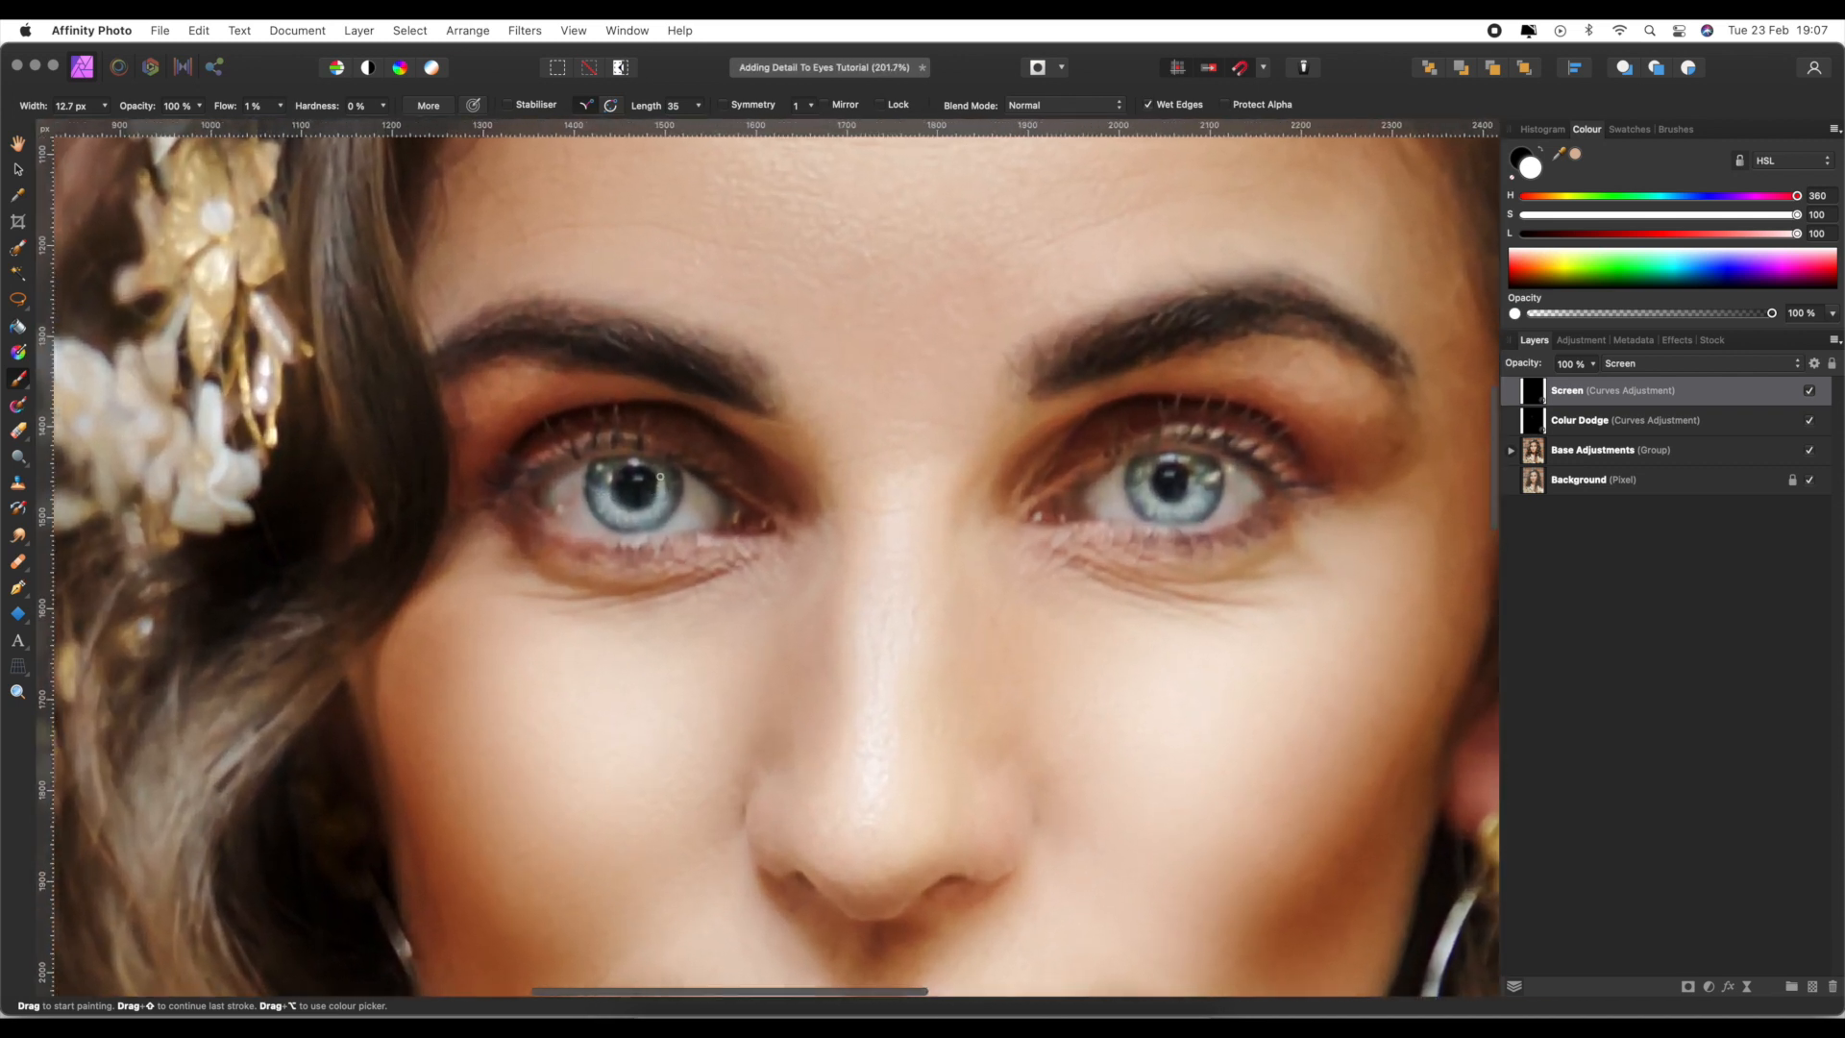
scroll(660, 476, right, 3)
scroll(660, 476, down, 1)
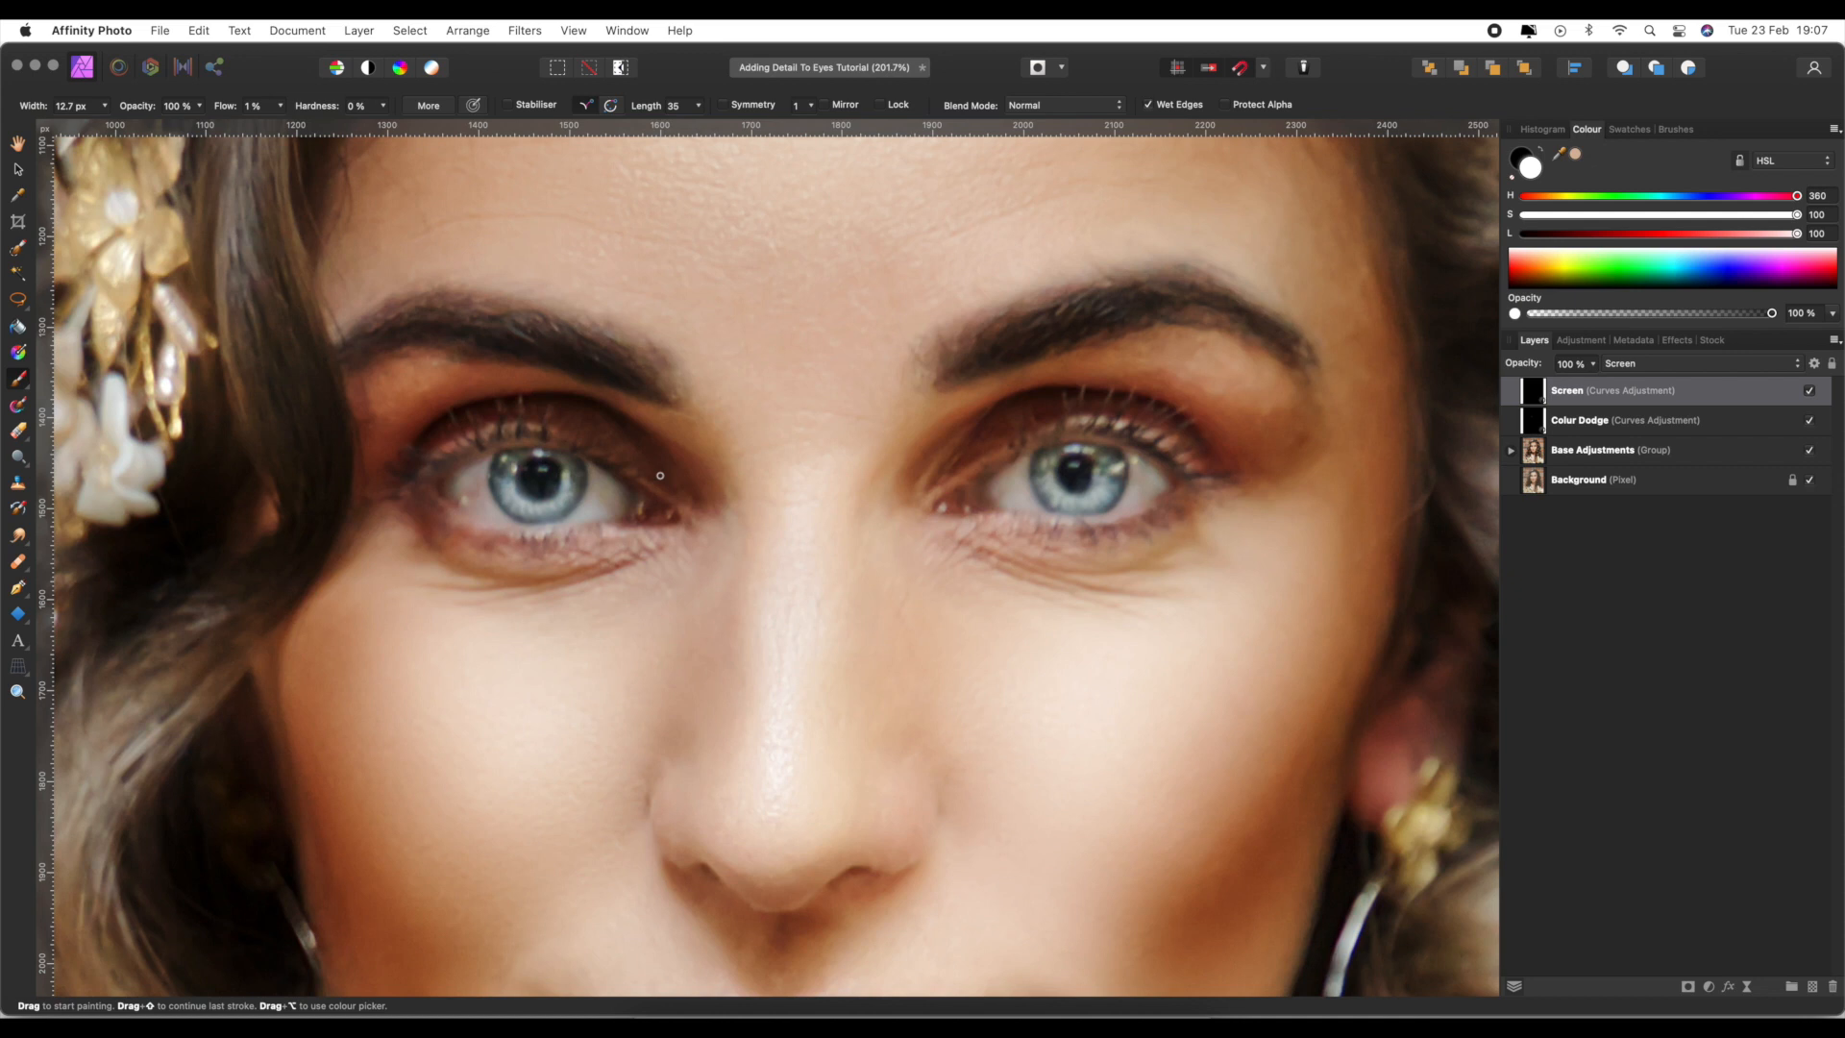
key(bracketright)
key(bracketright)
key(bracketright)
key(bracketright)
mouse_move(547, 494)
mouse_down()
mouse_move(505, 471)
mouse_move(570, 486)
mouse_move(560, 515)
mouse_move(513, 534)
mouse_up()
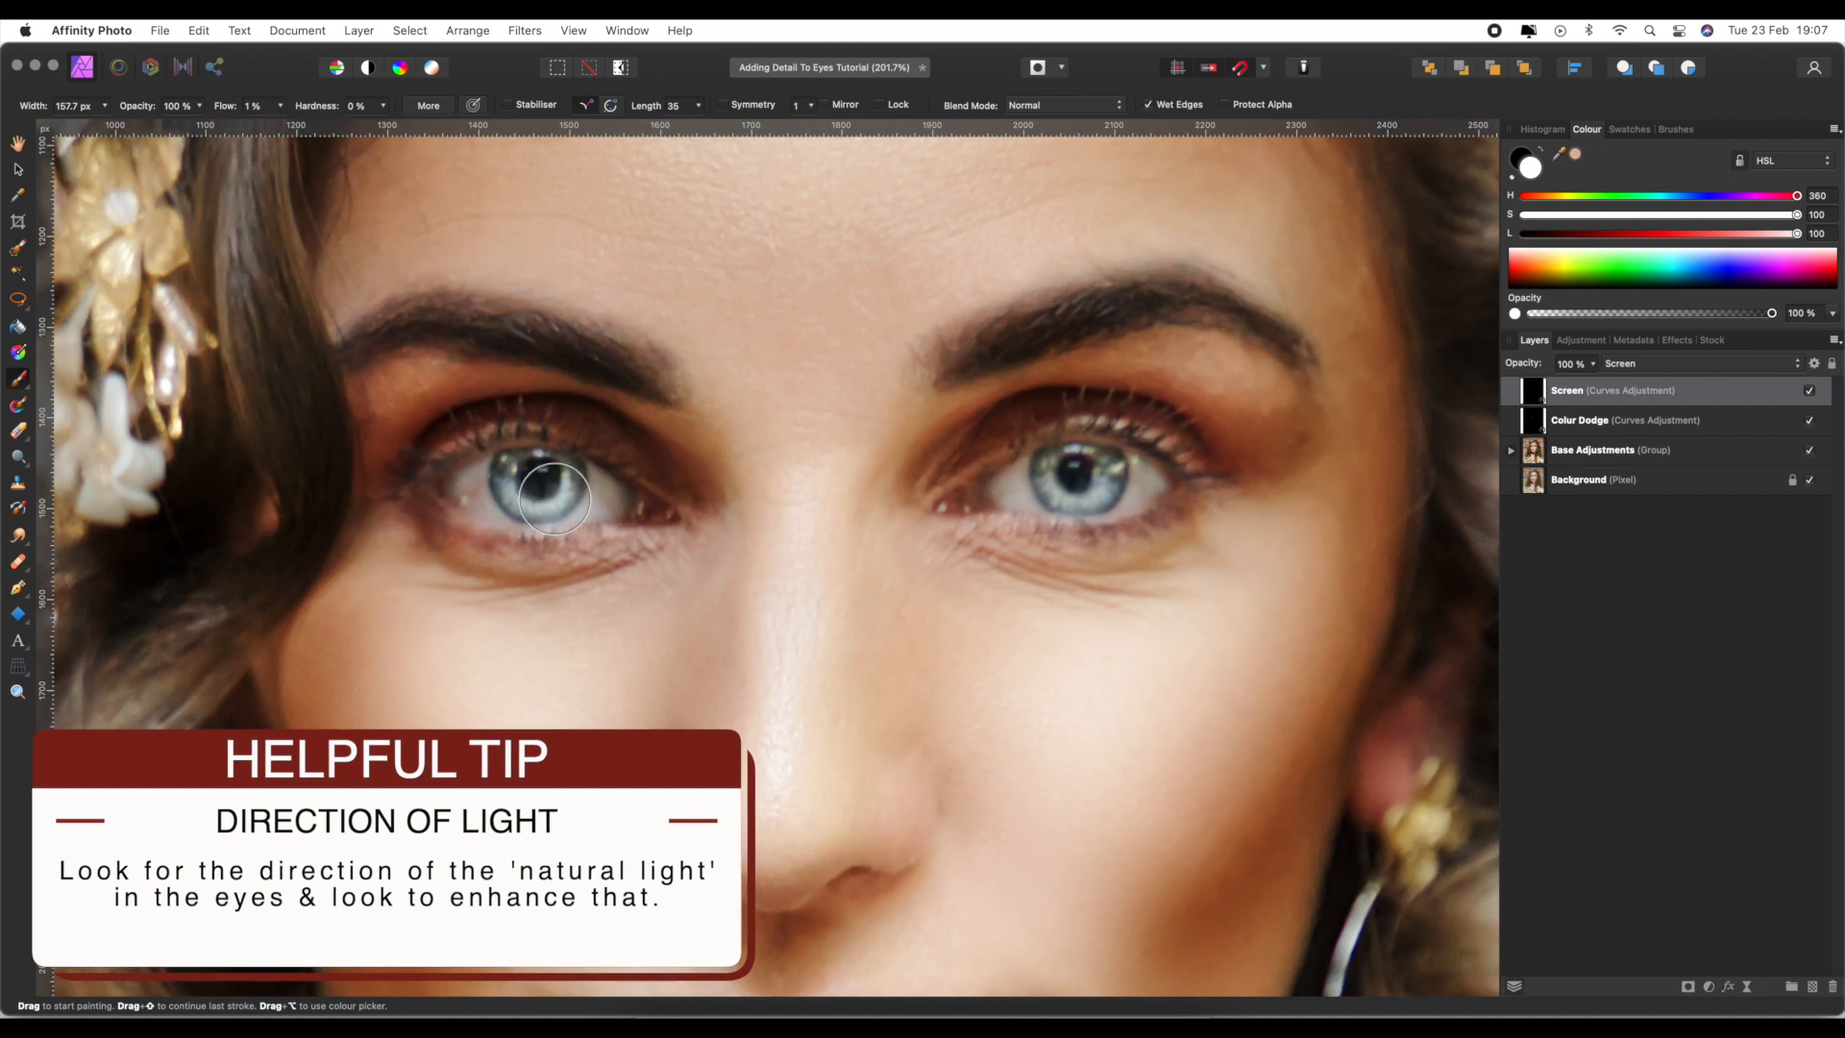
drag(1103, 491, 1105, 492)
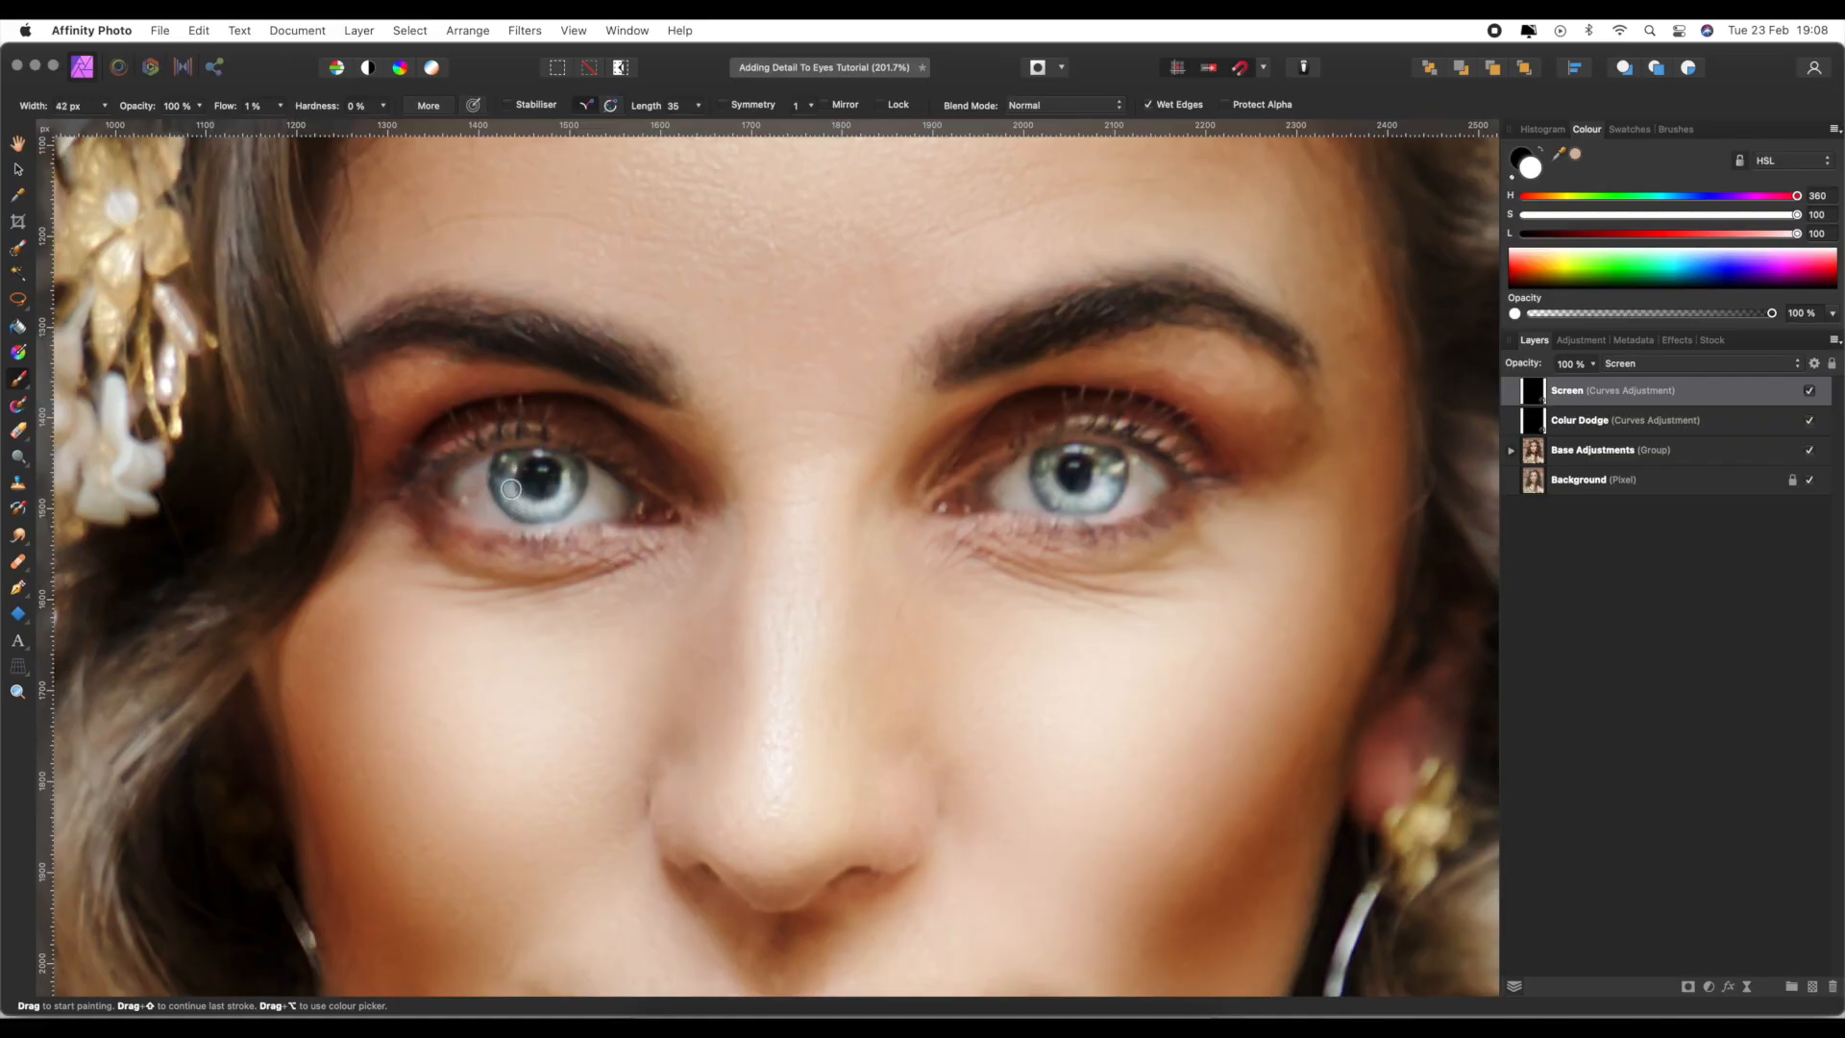
- Resize the brush to 59.9 px and brighten the whites of both eyes on the Screen layer
key(bracketright)
key(bracketleft)
key(bracketleft)
key(bracketleft)
key(bracketright)
key(bracketright)
key(bracketright)
key(bracketright)
key(bracketleft)
mouse_move(472, 485)
mouse_down()
mouse_move(449, 487)
mouse_move(491, 509)
mouse_move(452, 490)
mouse_move(611, 496)
mouse_move(596, 513)
mouse_move(588, 473)
mouse_move(629, 490)
mouse_move(502, 511)
mouse_move(471, 494)
mouse_up()
mouse_move(1014, 518)
mouse_down()
mouse_move(1023, 466)
mouse_move(1020, 490)
mouse_move(1045, 496)
mouse_move(1009, 480)
mouse_move(1155, 486)
mouse_move(999, 463)
mouse_move(1016, 484)
mouse_up()
mouse_move(614, 485)
mouse_down()
mouse_move(586, 471)
mouse_move(623, 493)
mouse_move(589, 479)
mouse_move(1124, 488)
mouse_move(565, 512)
mouse_up()
- Reduce the Screen layer's opacity to 31%
key(super+0)
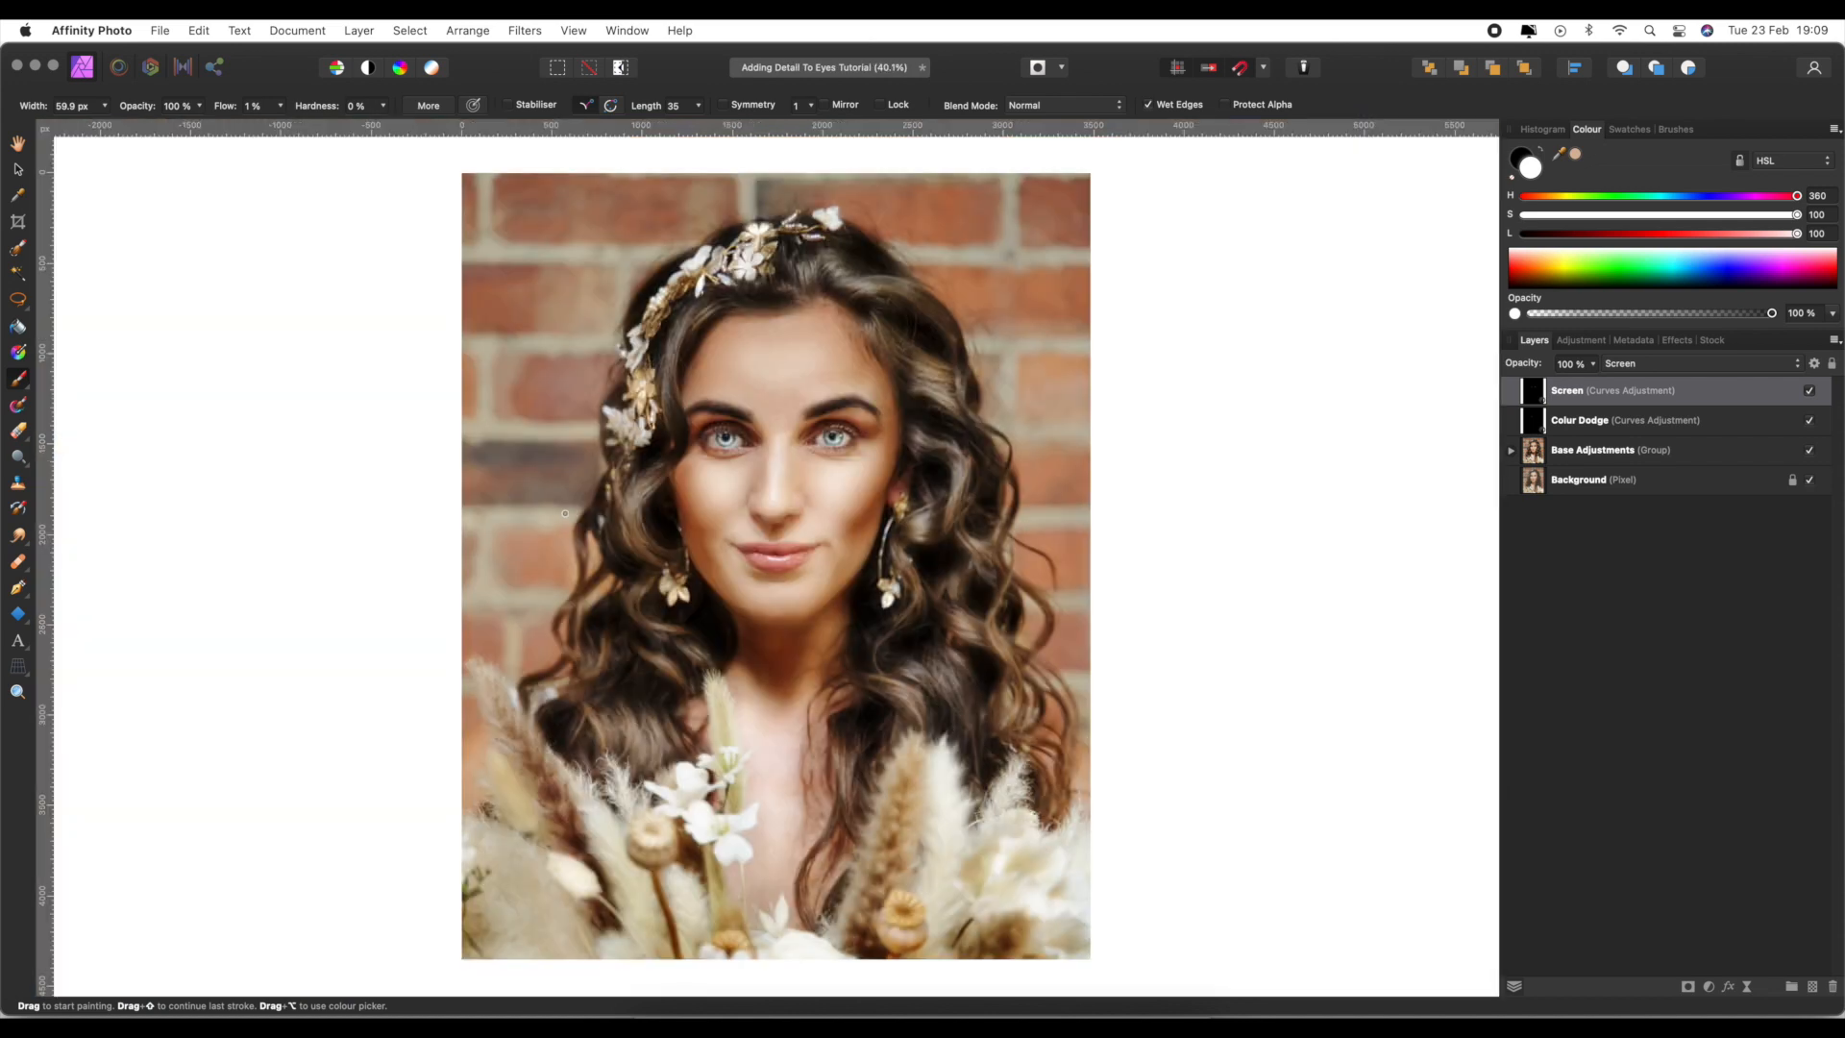
scroll(566, 512, up, 5)
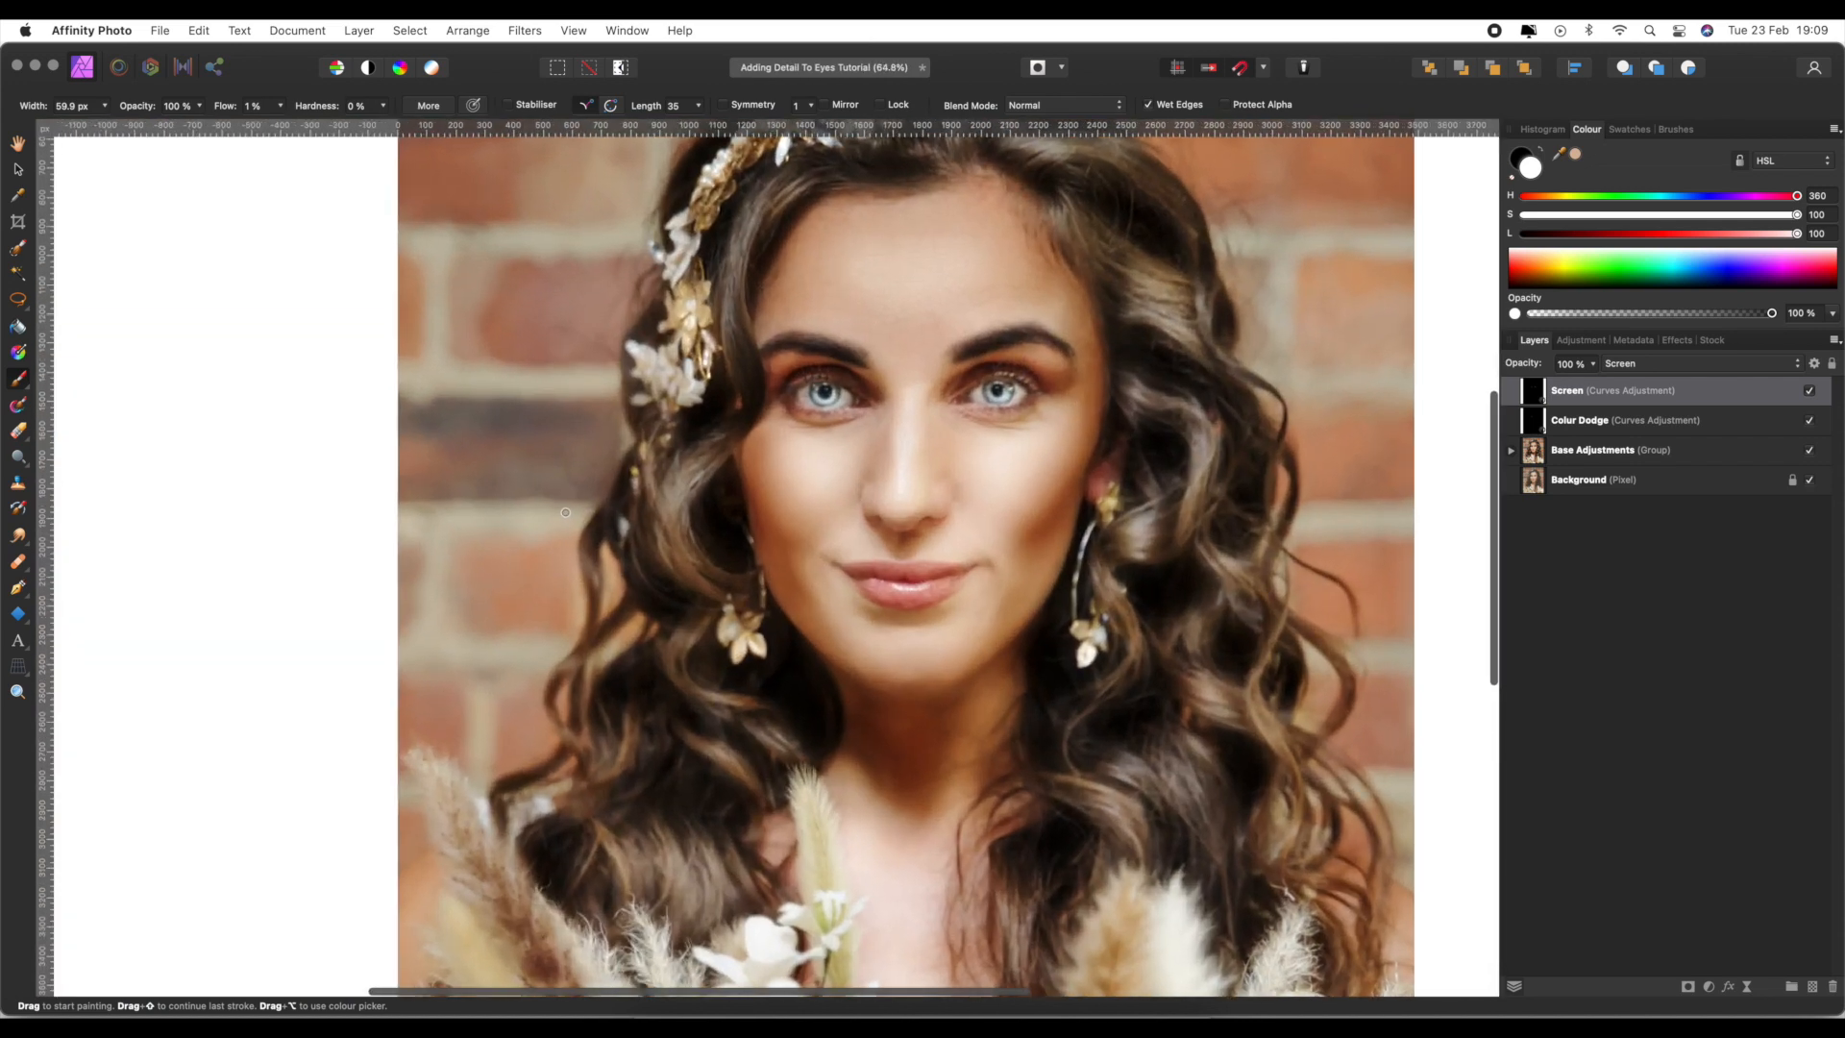
scroll(574, 510, up, 2)
scroll(574, 510, left, 1)
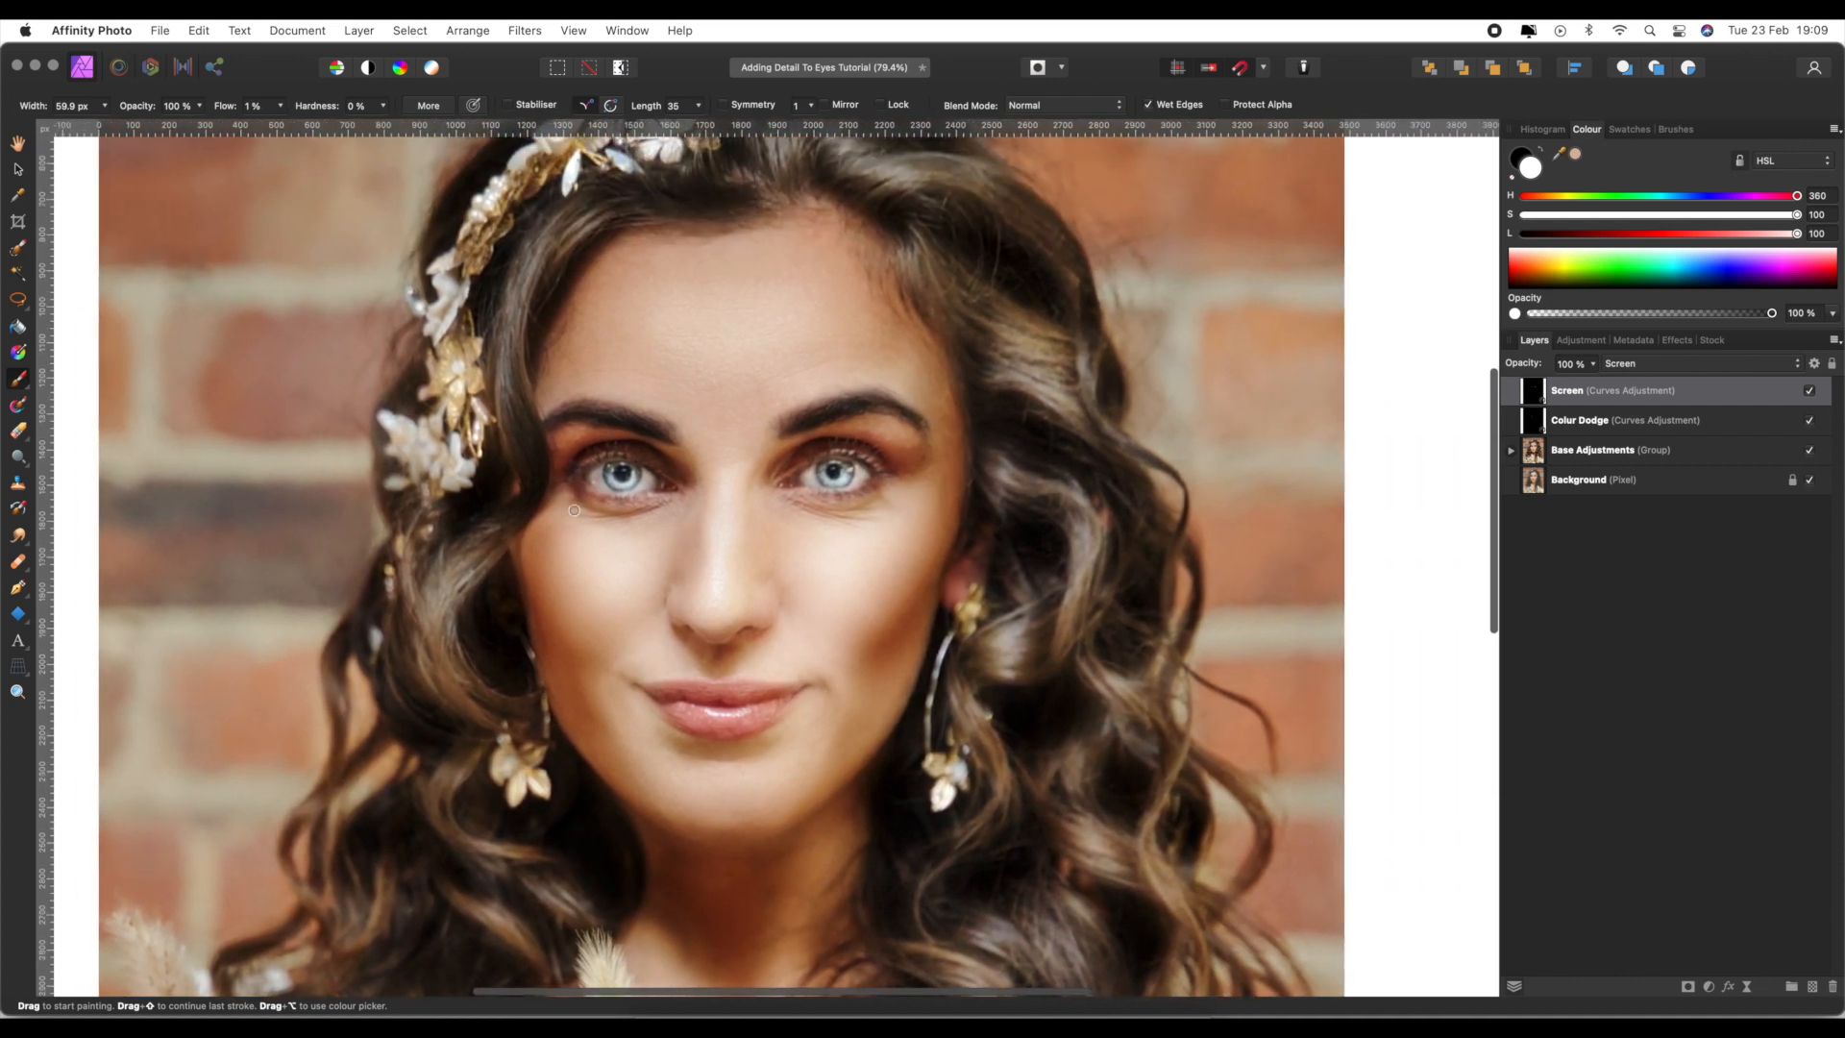
click(1594, 365)
drag(1594, 383, 1353, 386)
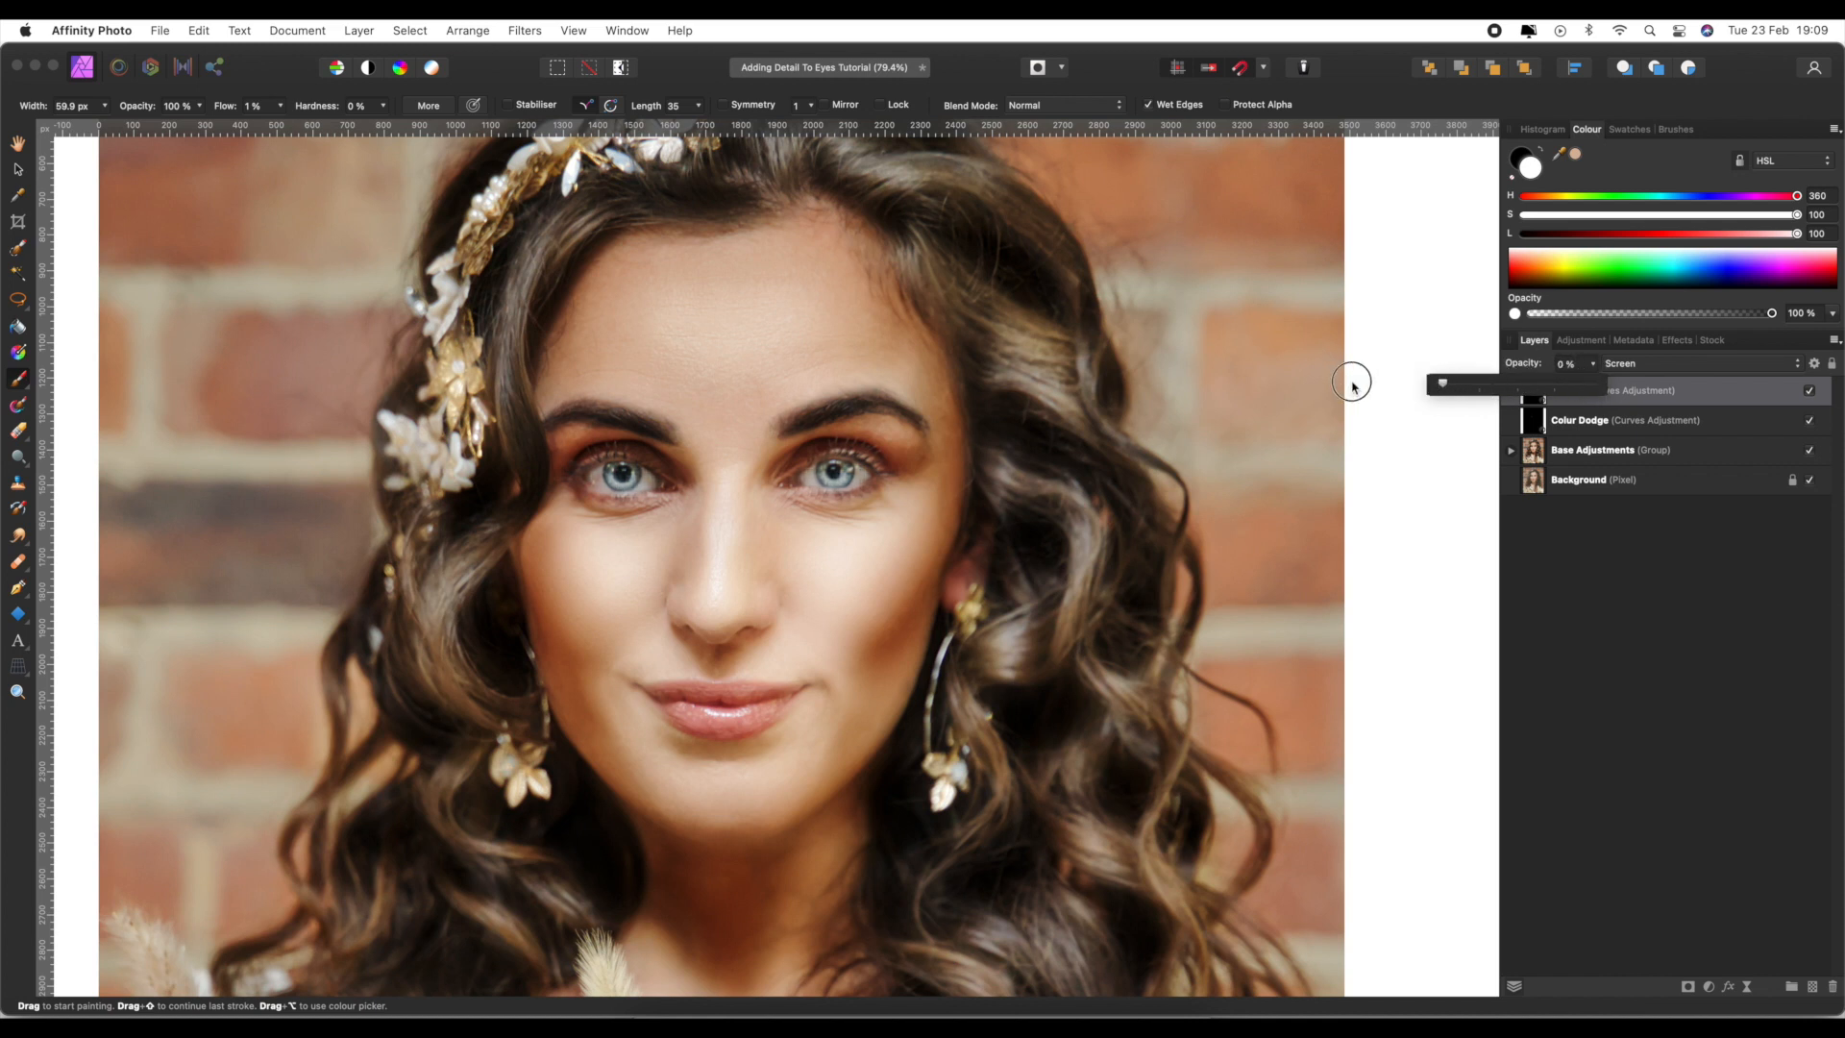
drag(1424, 388, 1591, 368)
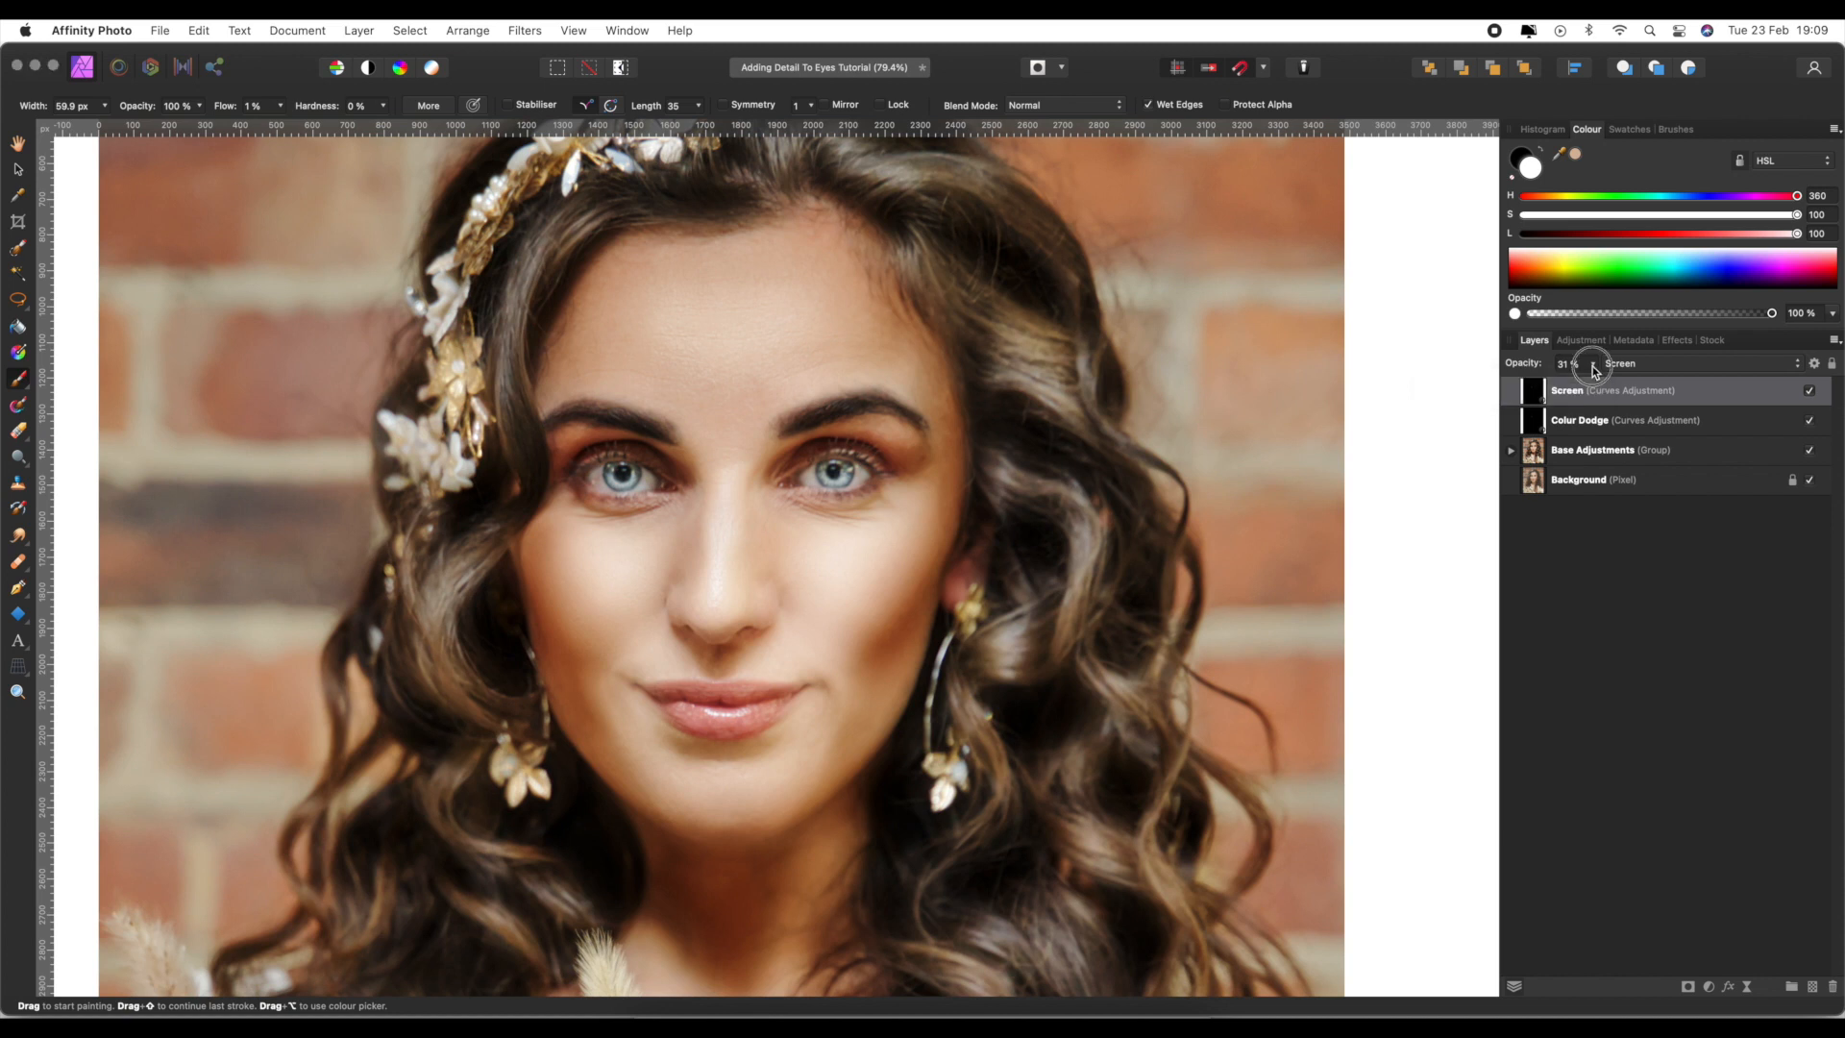
- Group the Screen and Color Dodge curves layers and name the group "Eye Adjustments"
shift+click(1587, 420)
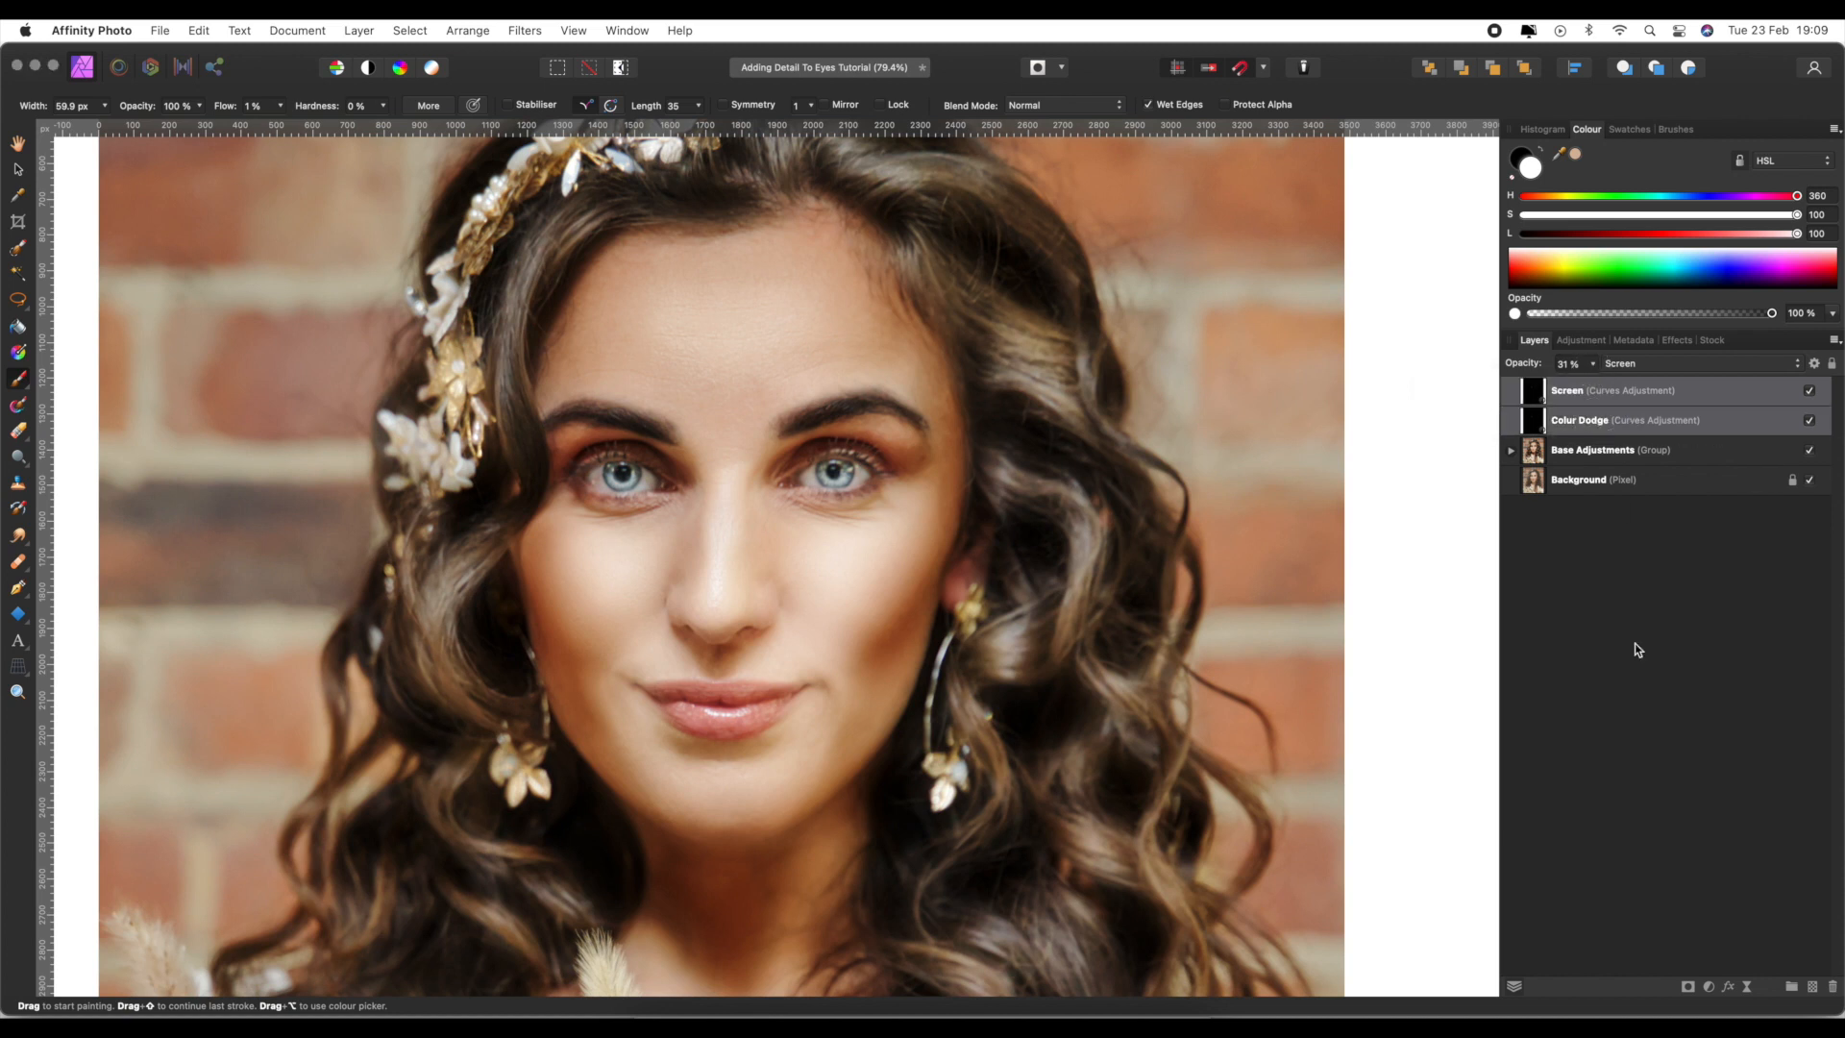
click(1792, 988)
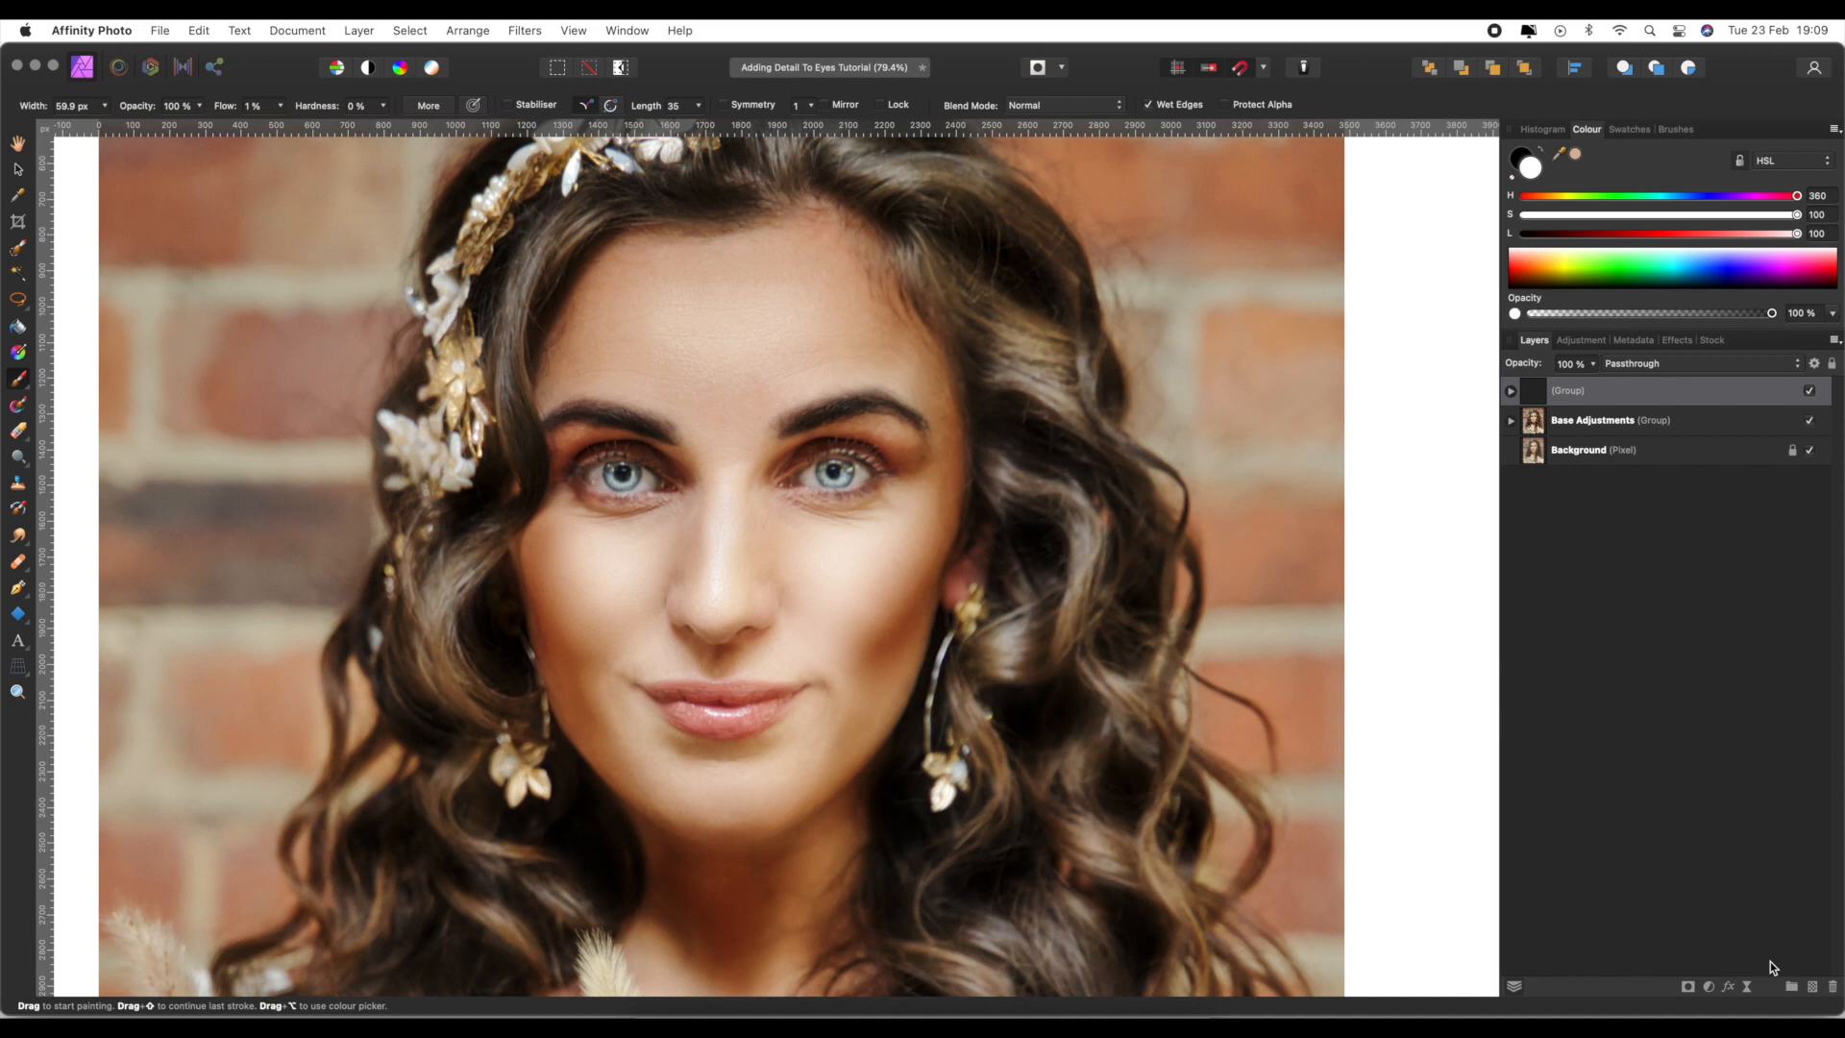
double_click(1587, 390)
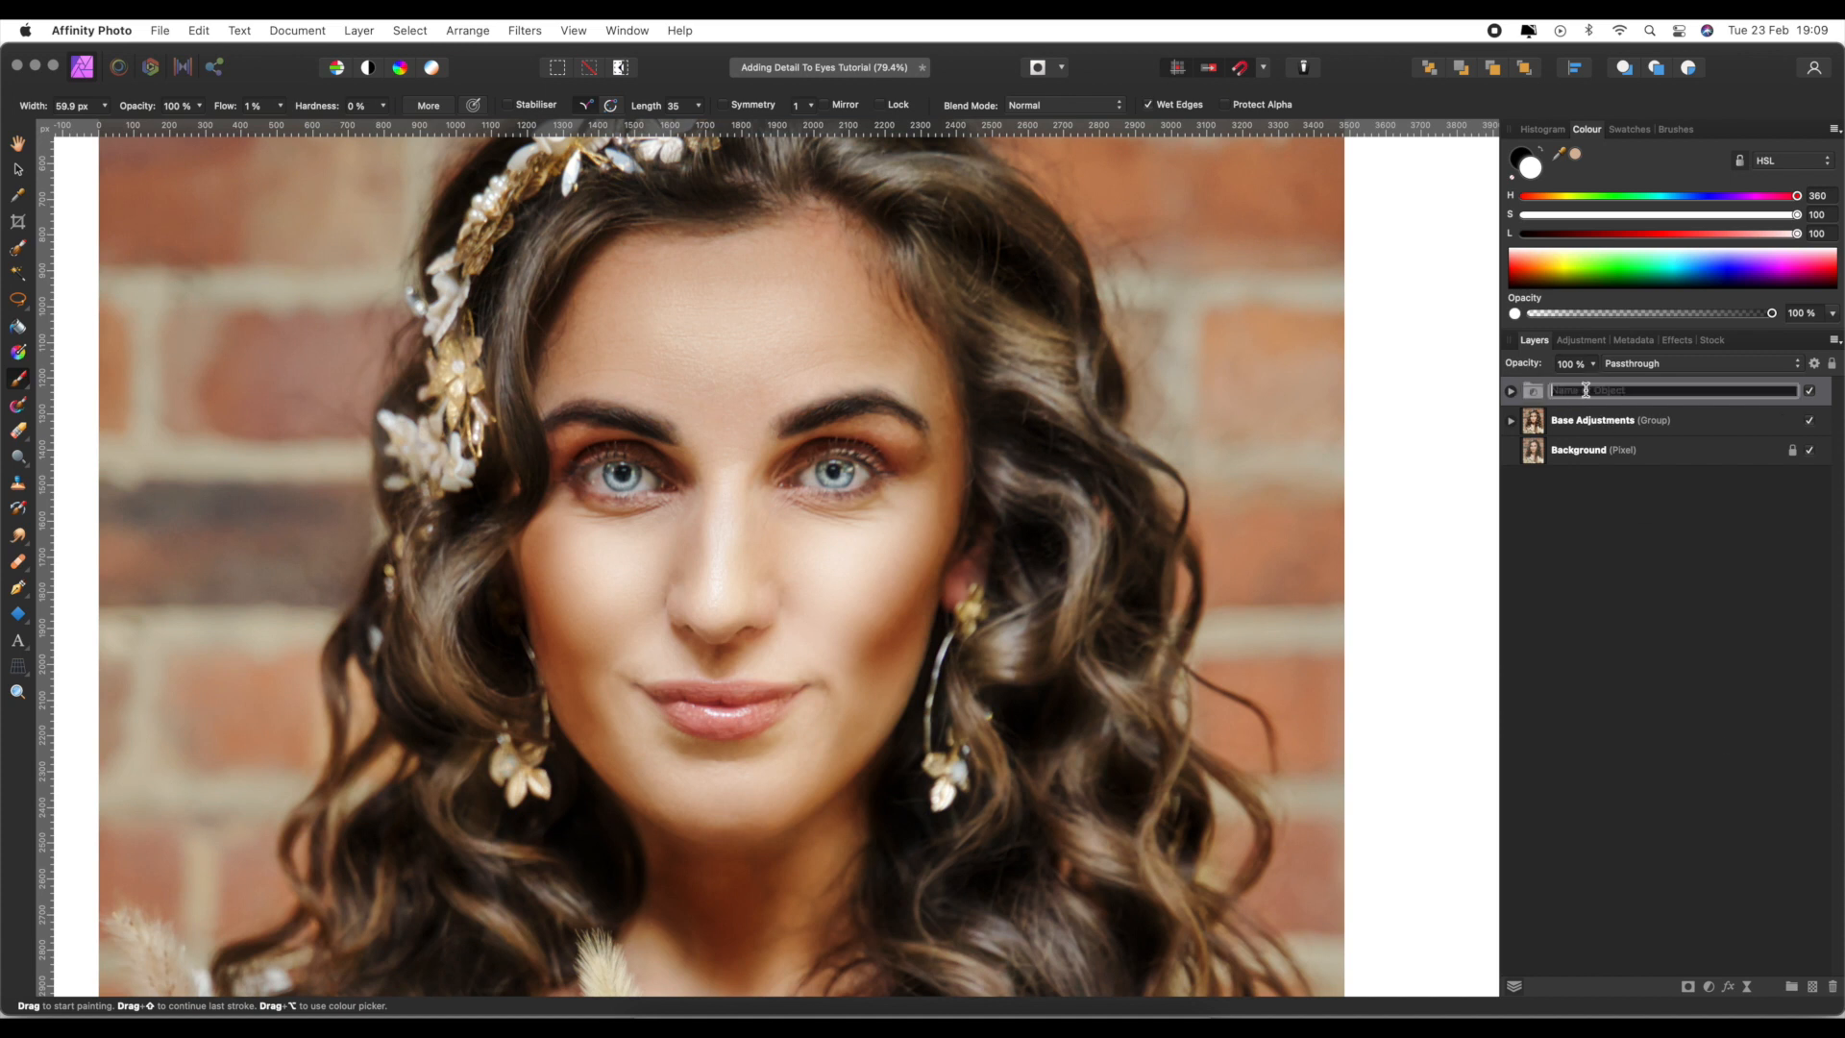
text(Eye Adjustments)
key(Return)
- Toggle the Eye Adjustments group's visibility off and on to compare the portrait with and without the eye edits
click(1809, 392)
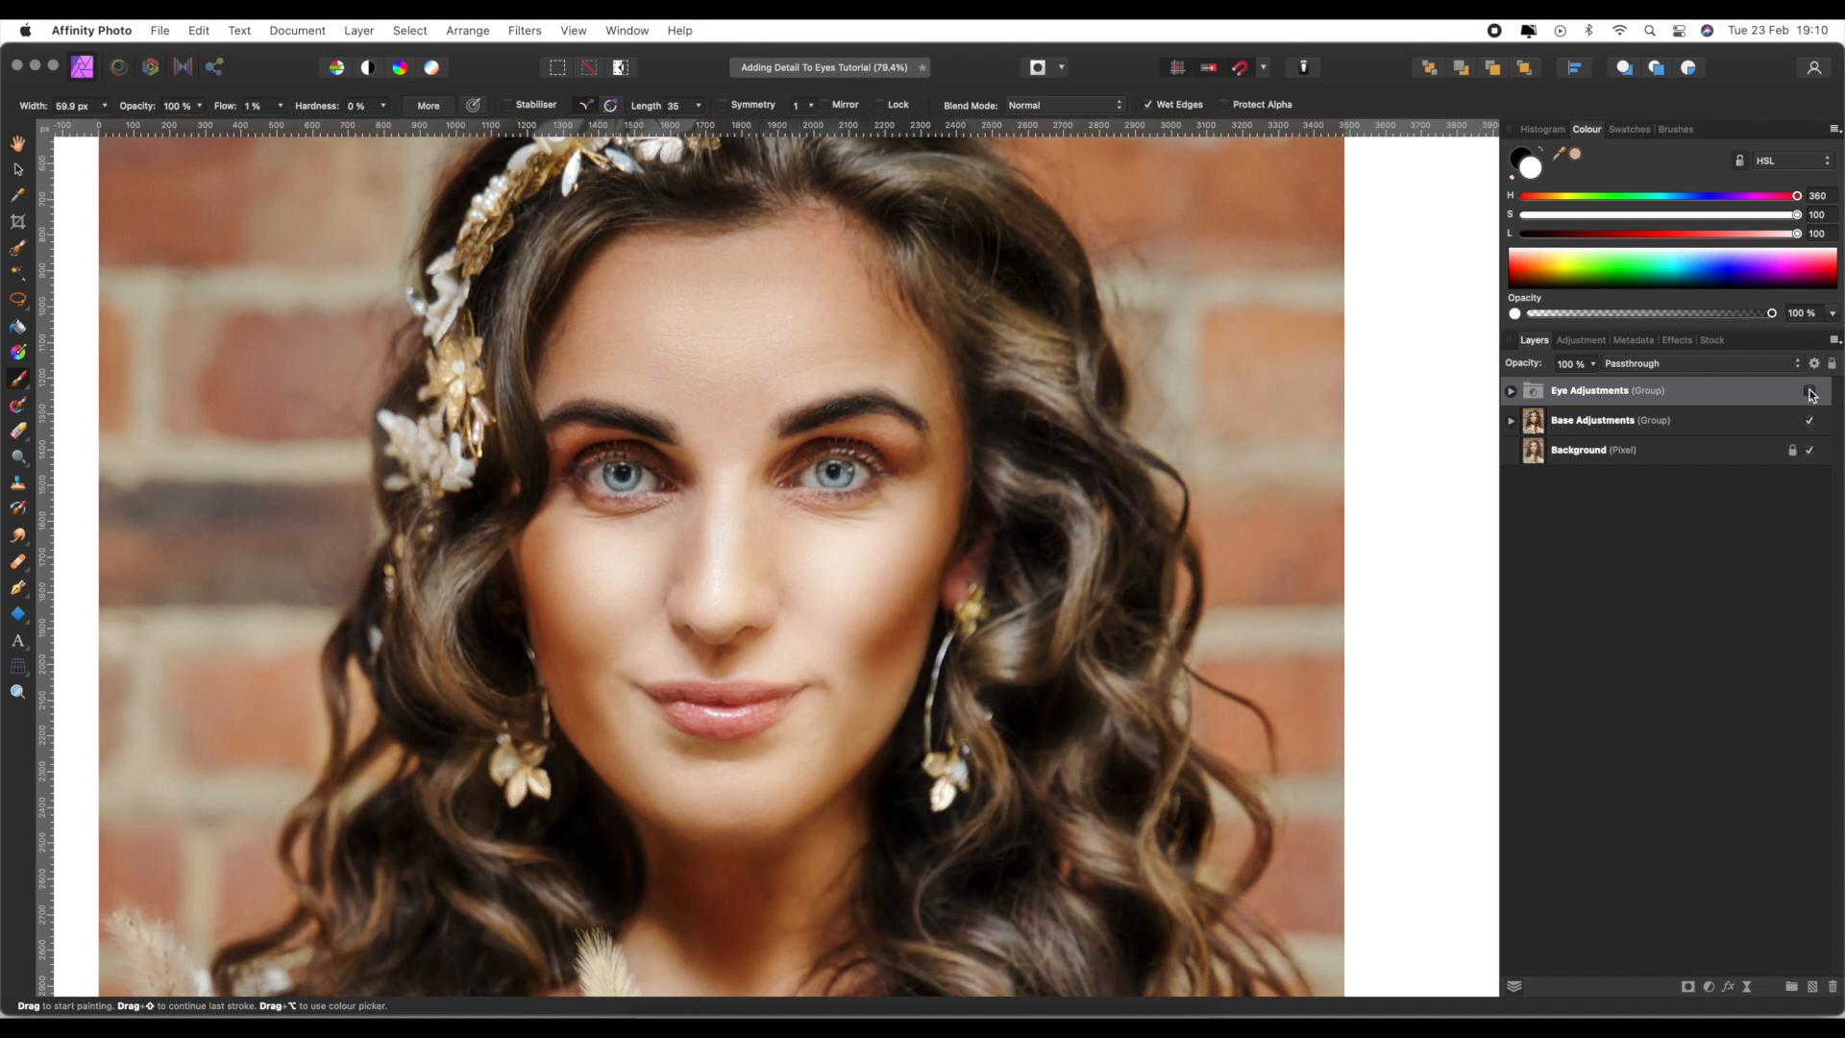
click(1810, 394)
click(1810, 394)
click(1810, 394)
- Reduce the Eye Adjustments group's opacity to 65% while viewing the whole portrait
key(super+0)
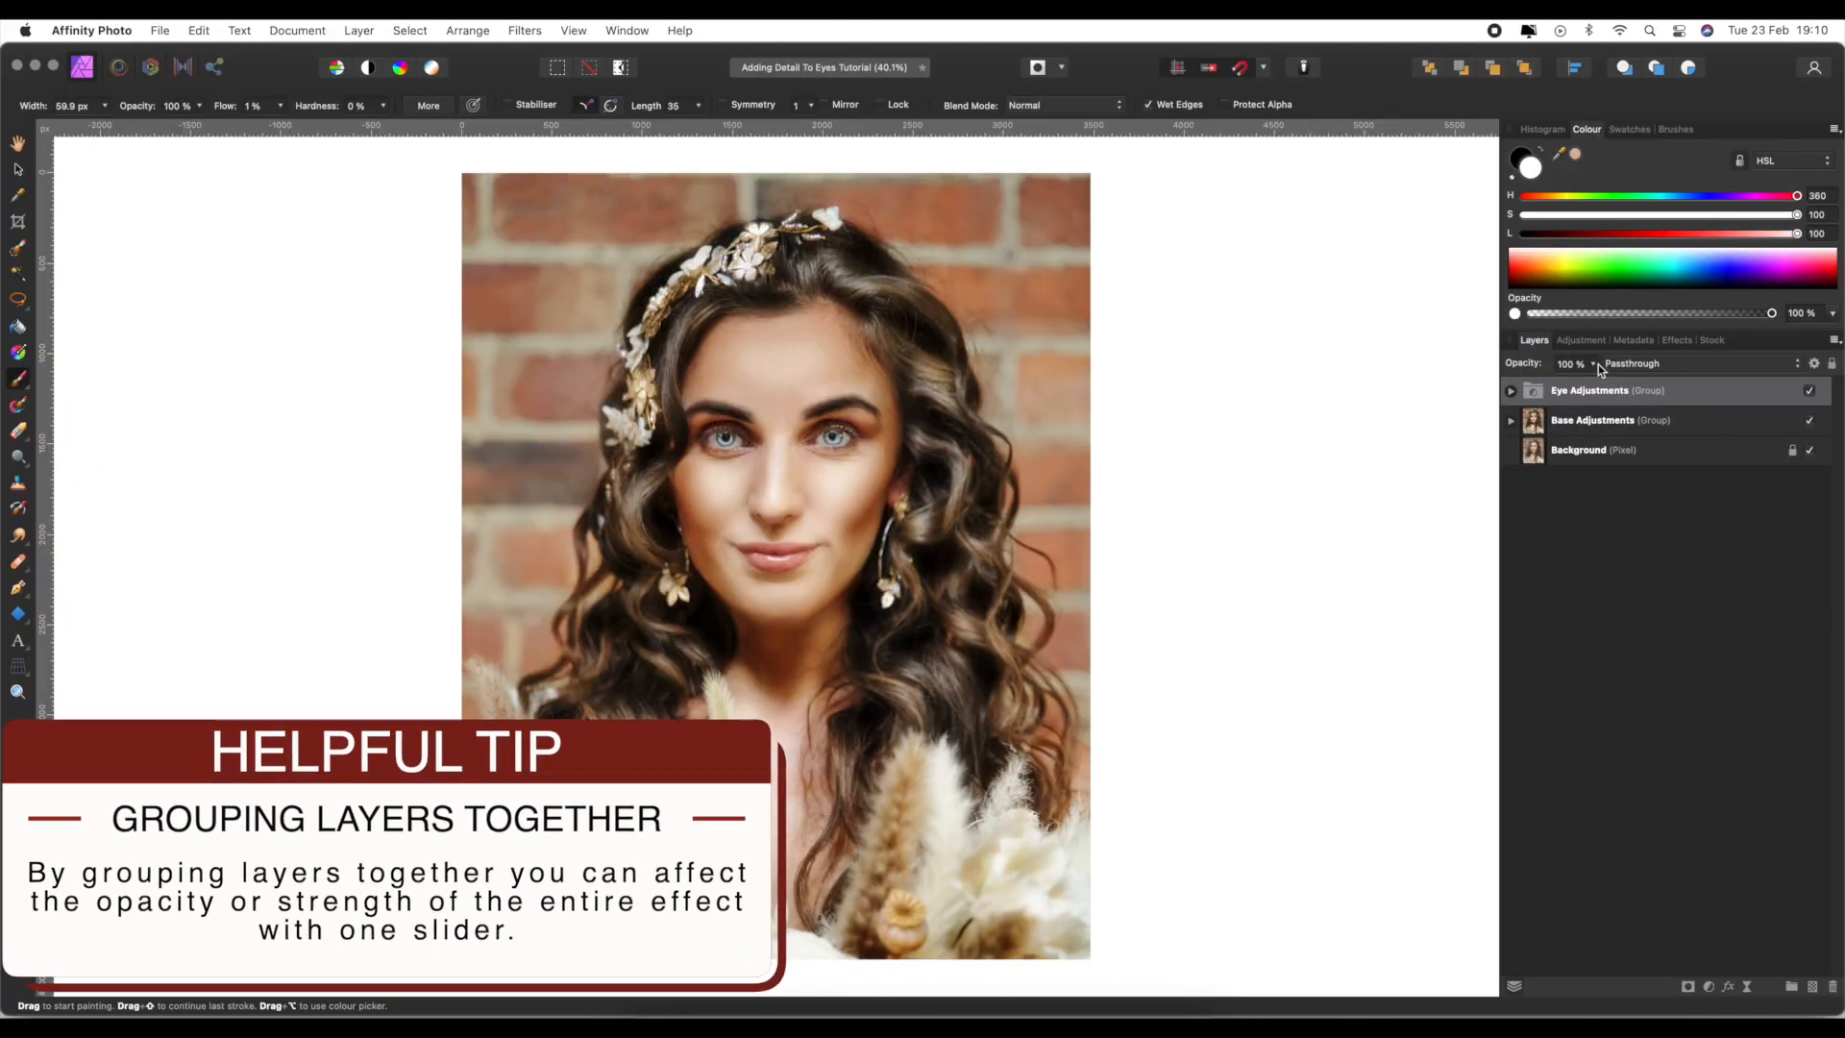
click(1595, 365)
drag(1594, 384, 1446, 383)
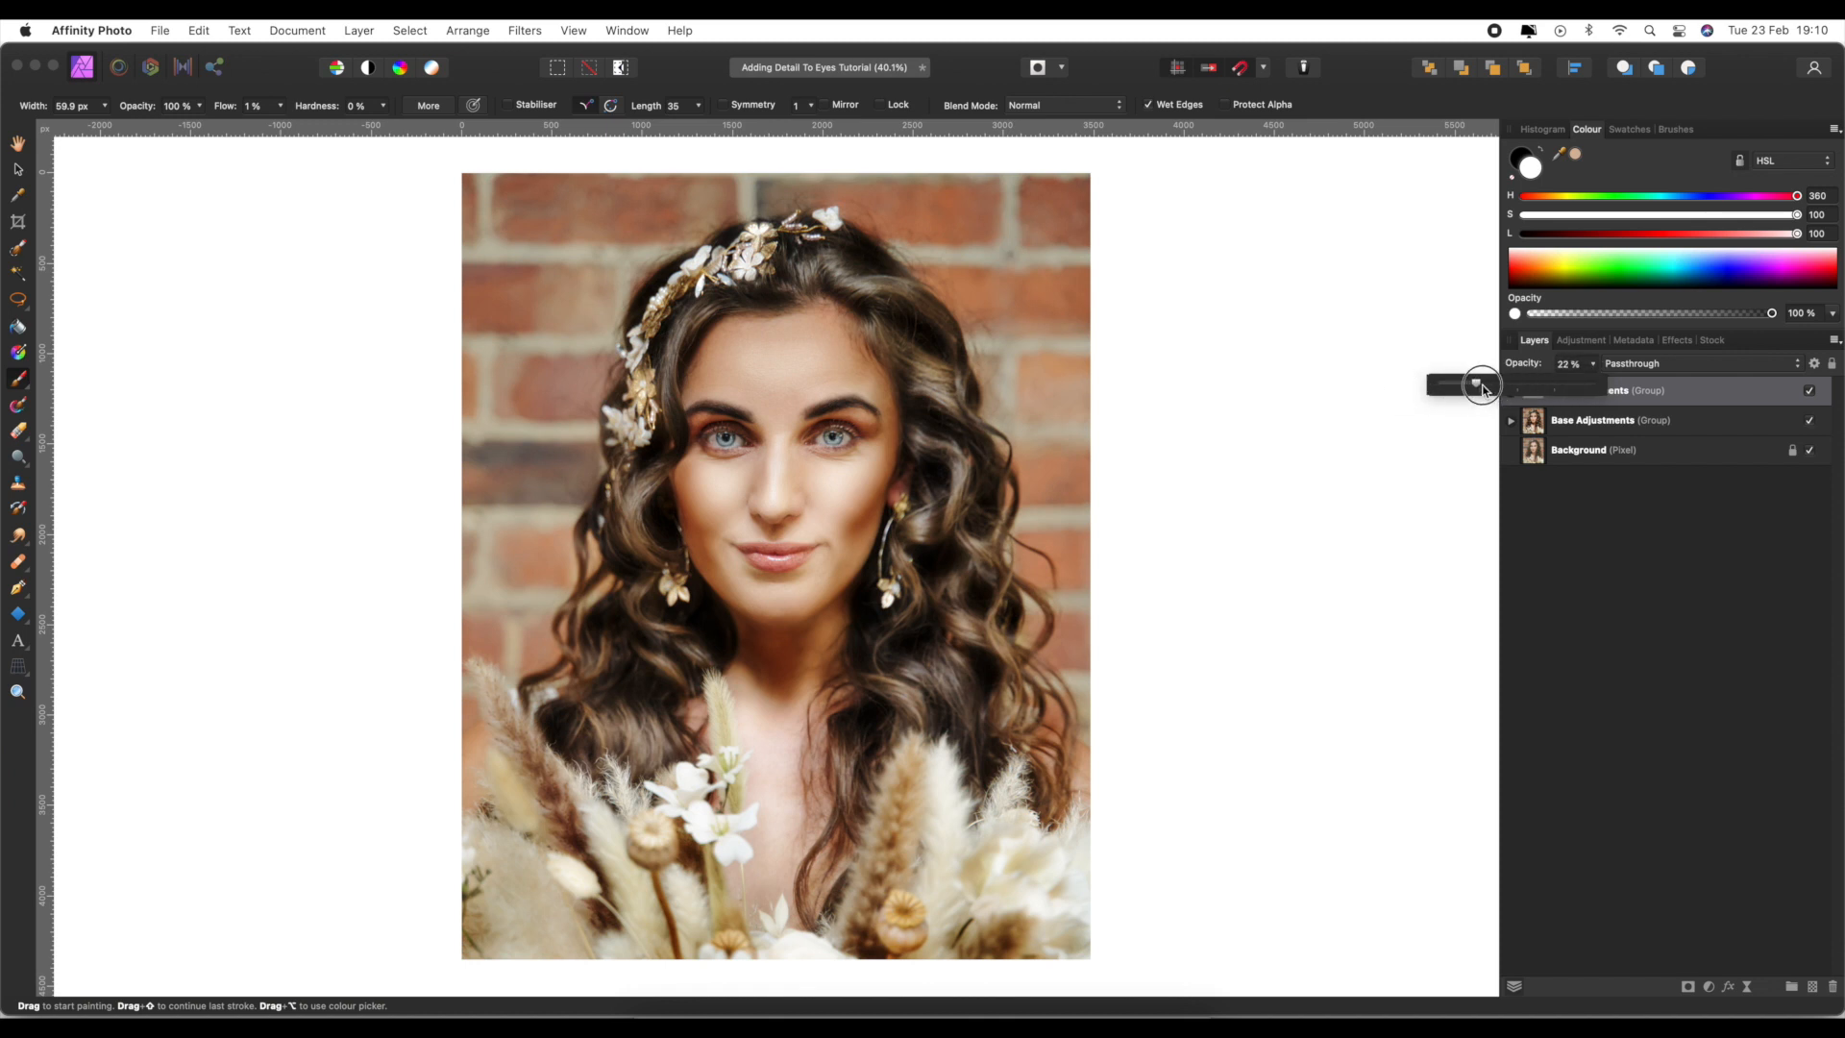
drag(1442, 383, 1541, 390)
click(1600, 374)
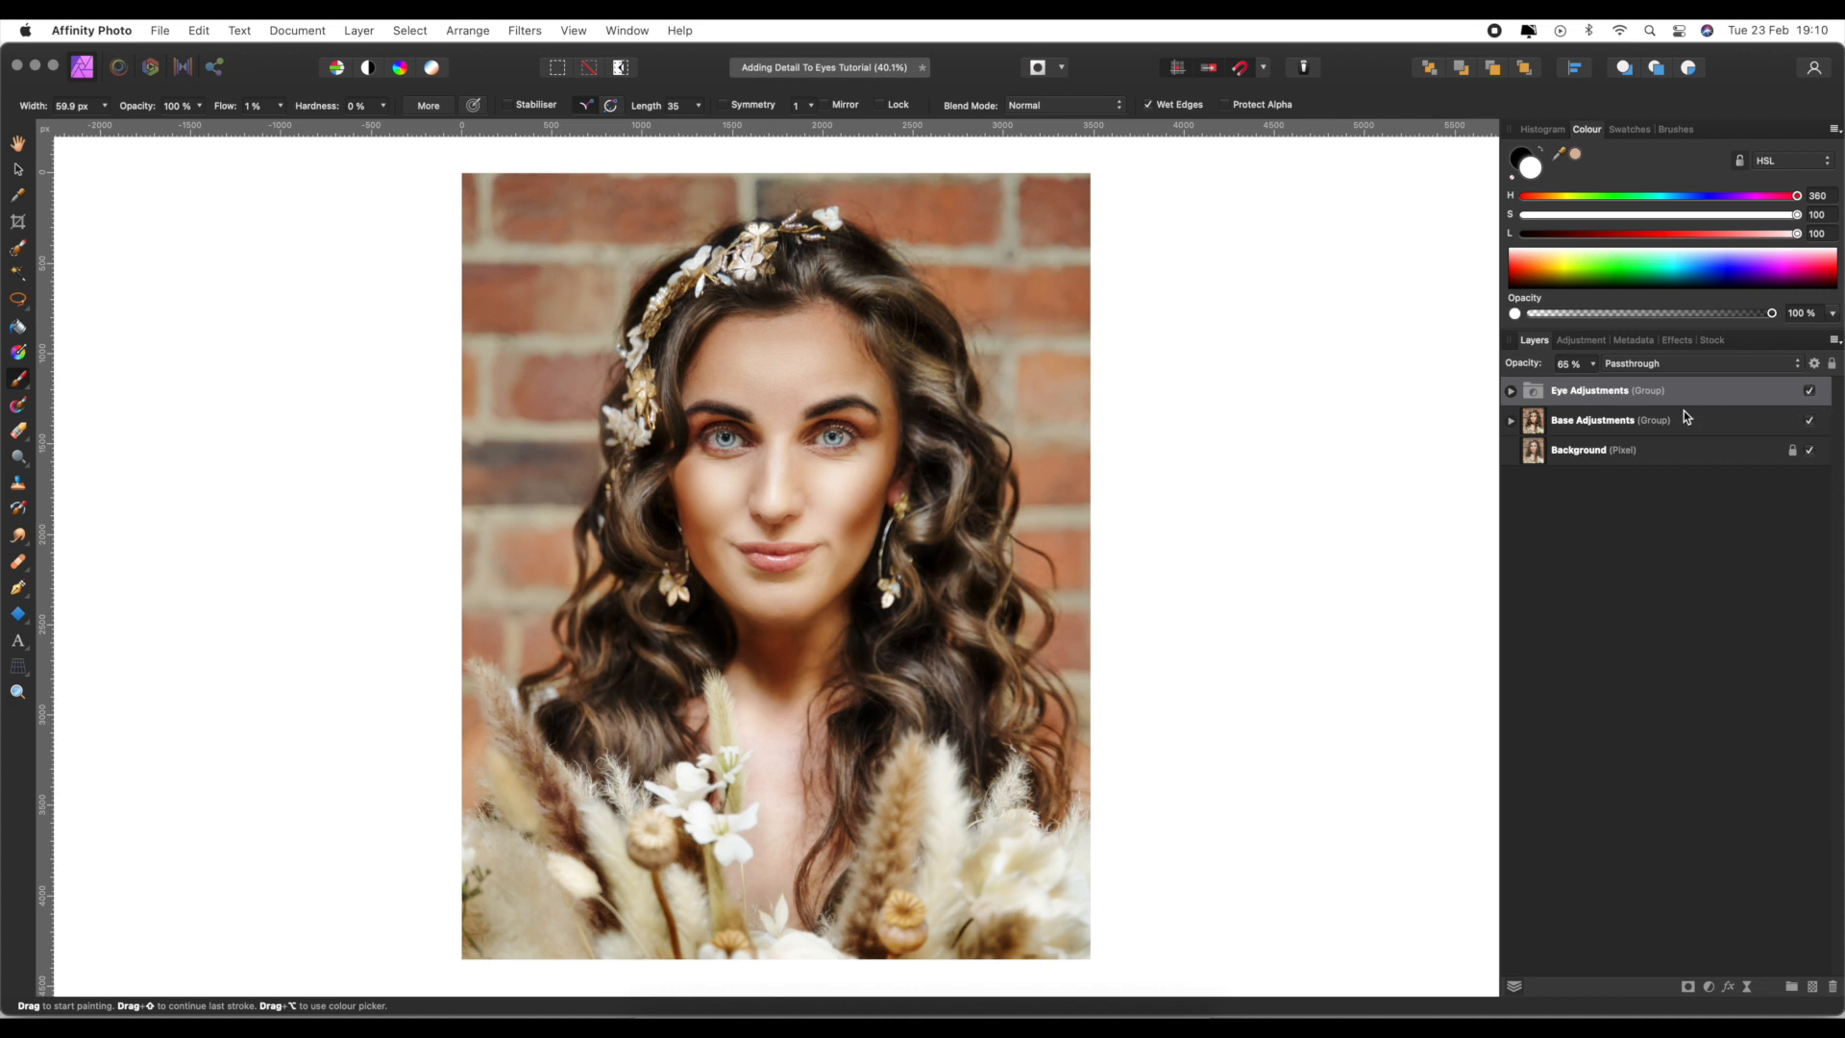
- Compare the eyes up close with the Eye Adjustments group hidden and shown
scroll(1143, 475, up, 5)
click(1809, 391)
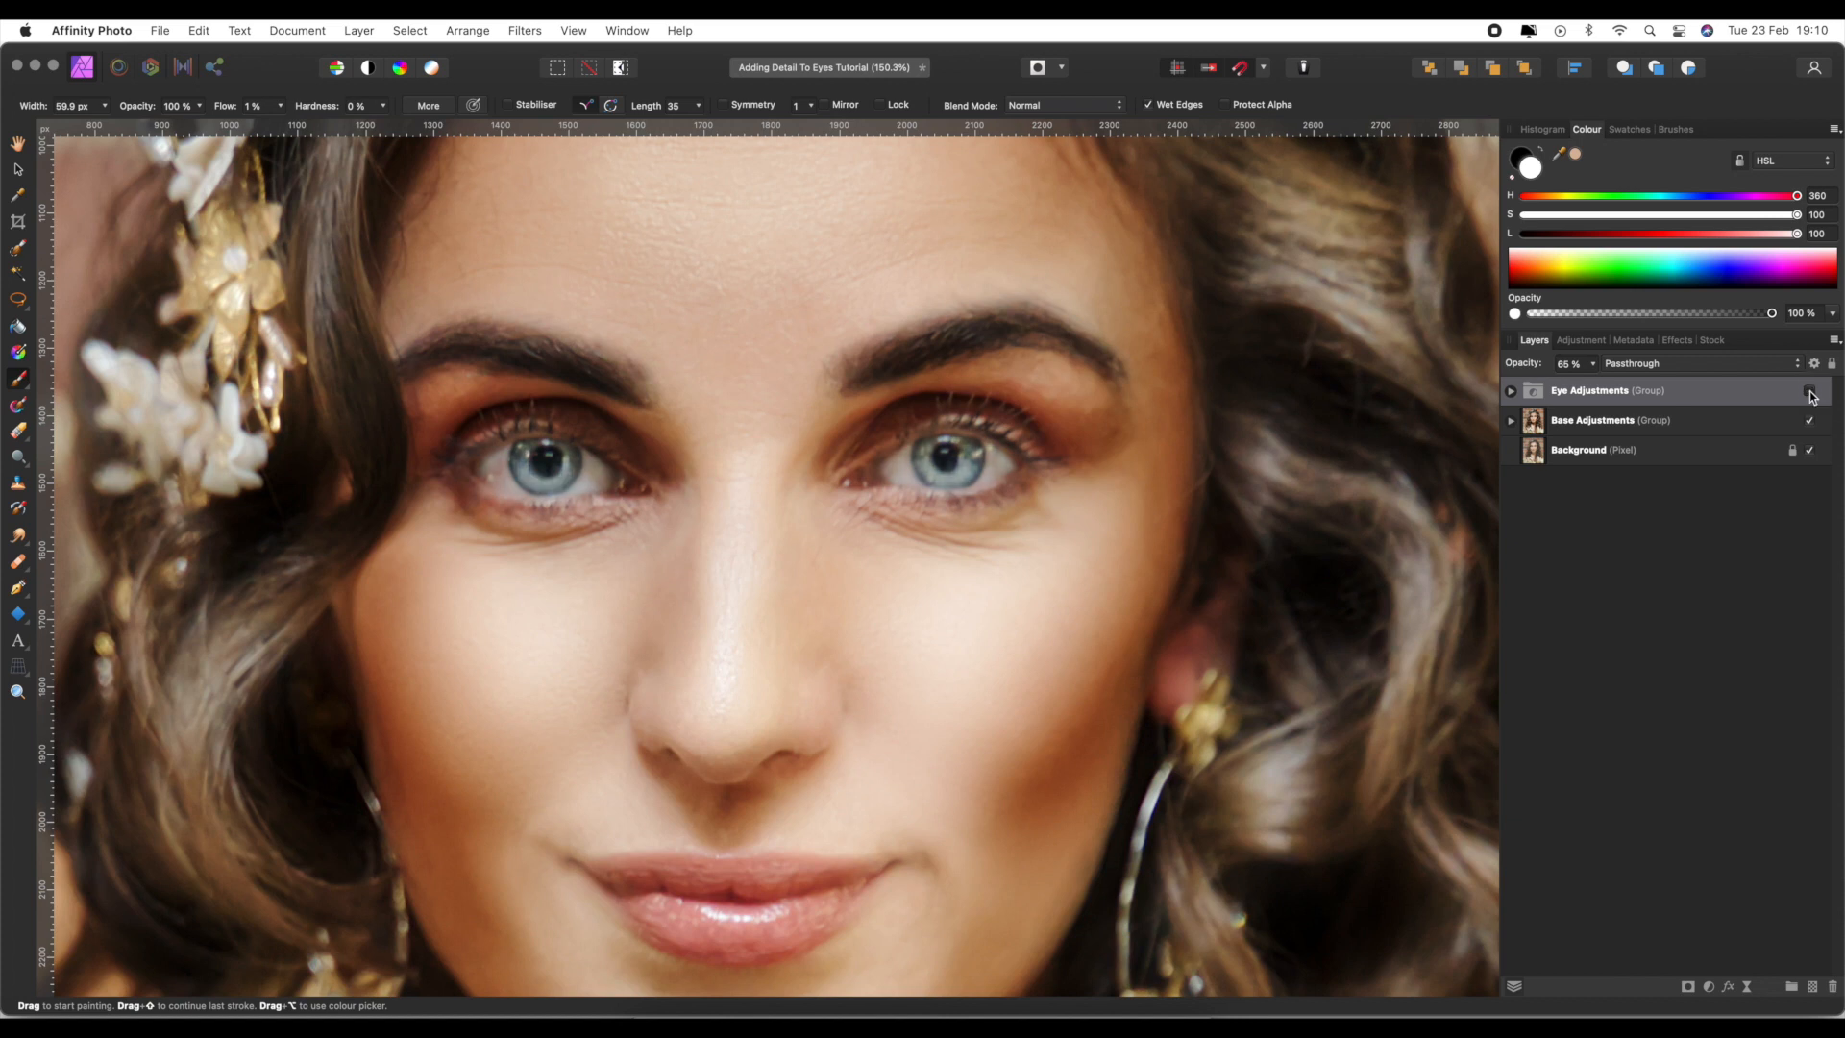
click(1810, 392)
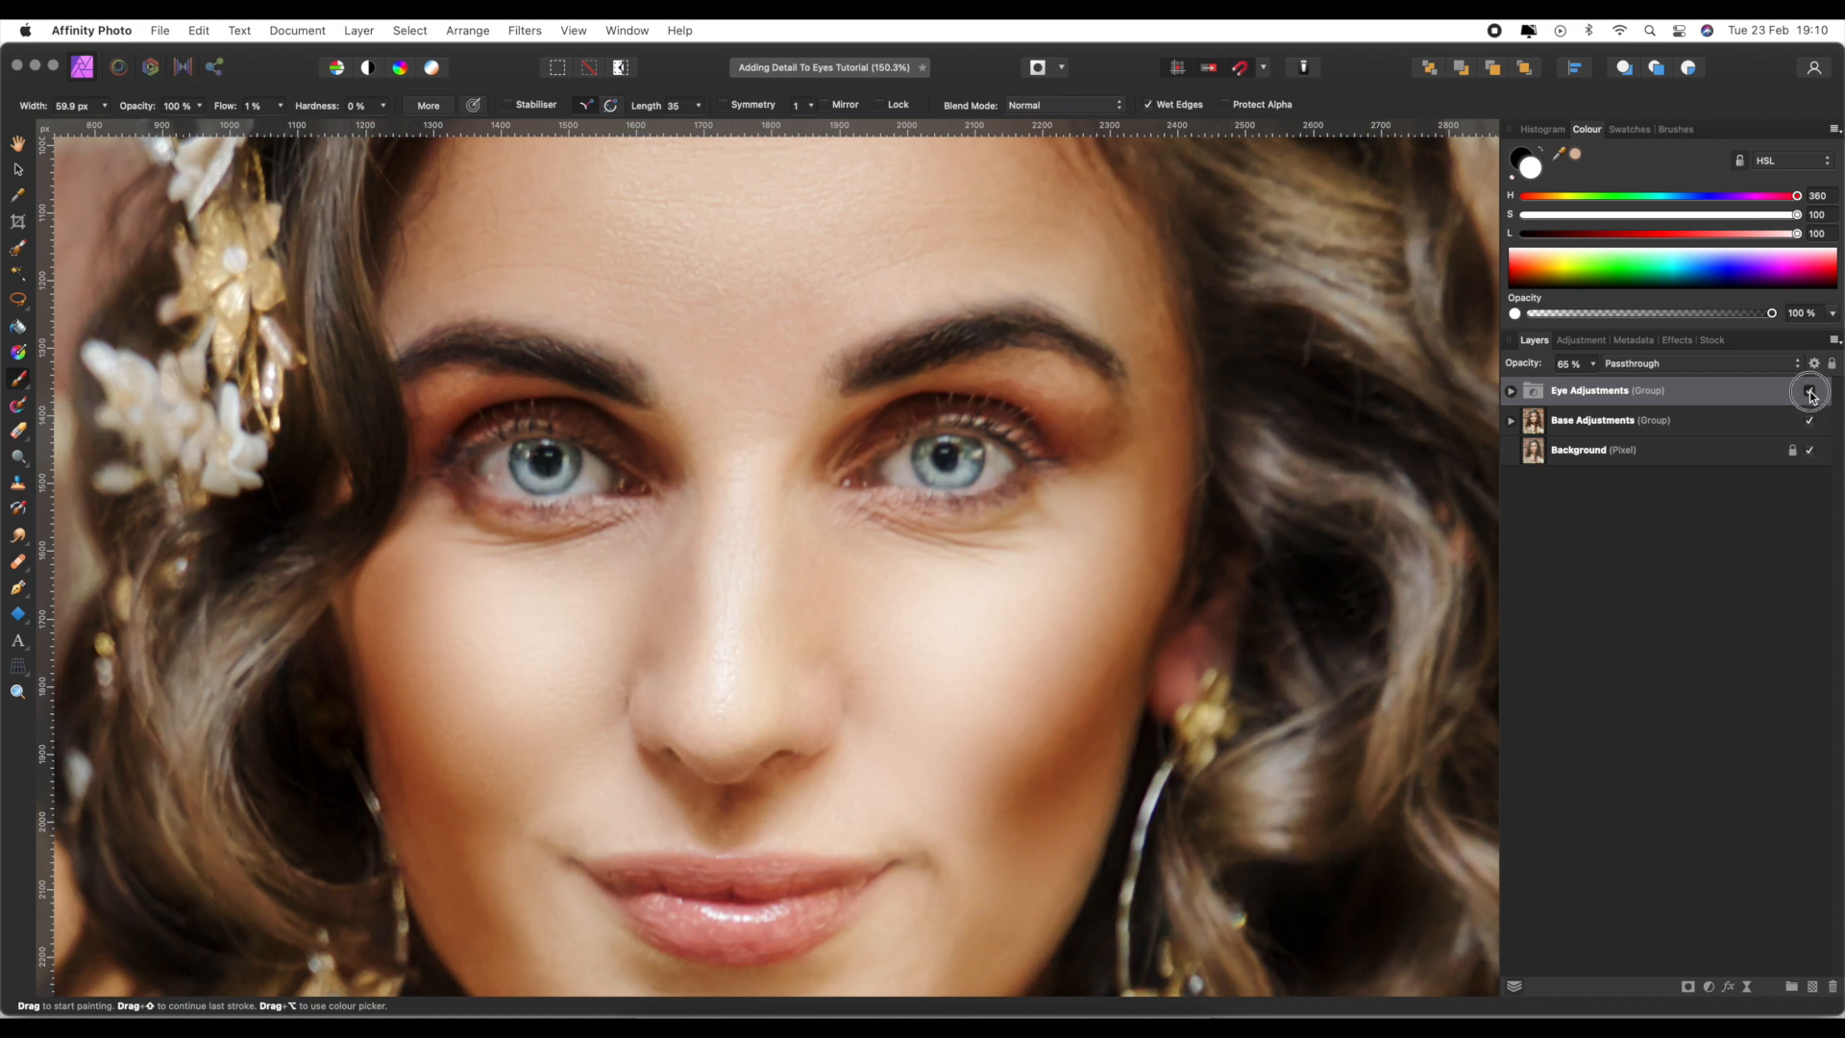